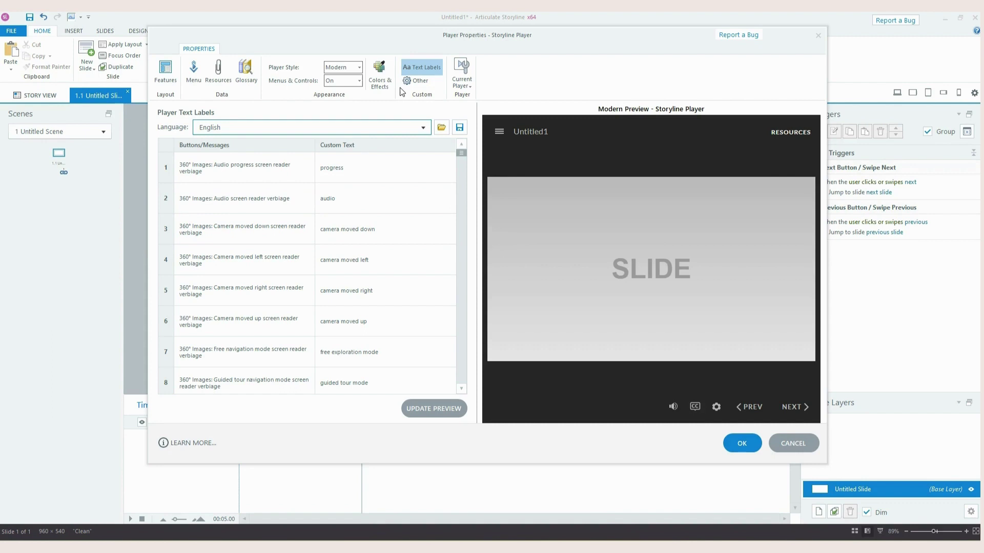
drag(462, 152, 462, 215)
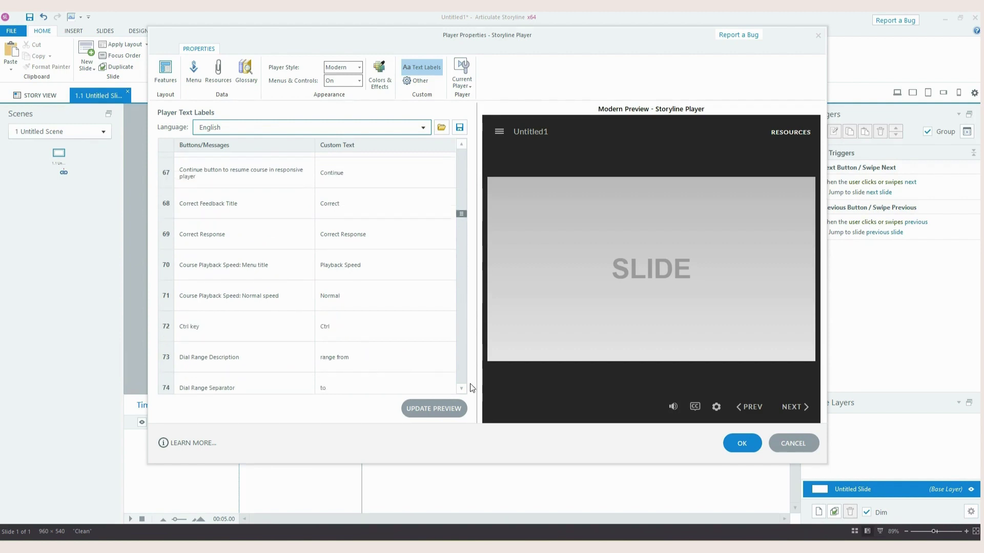
drag(461, 214, 459, 219)
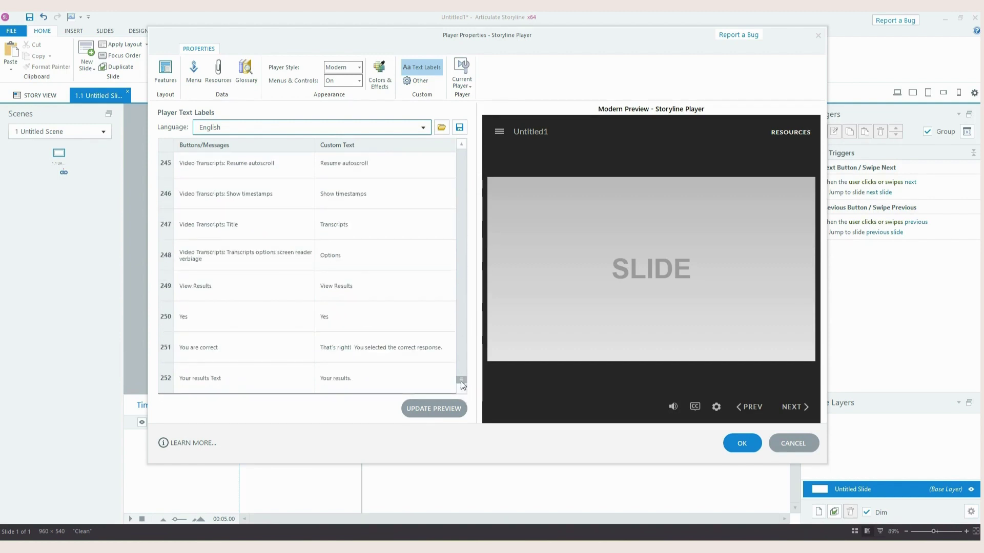
click(465, 297)
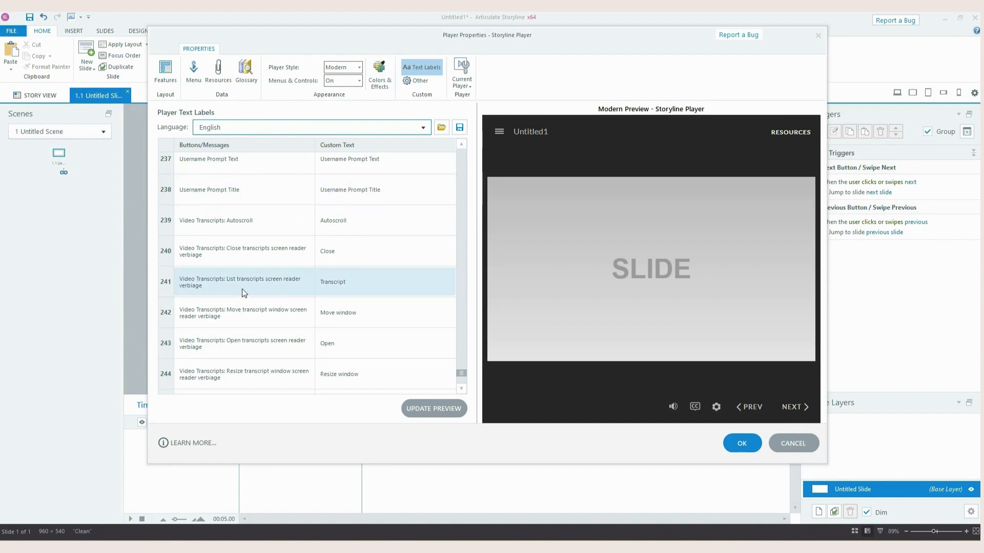
click(238, 303)
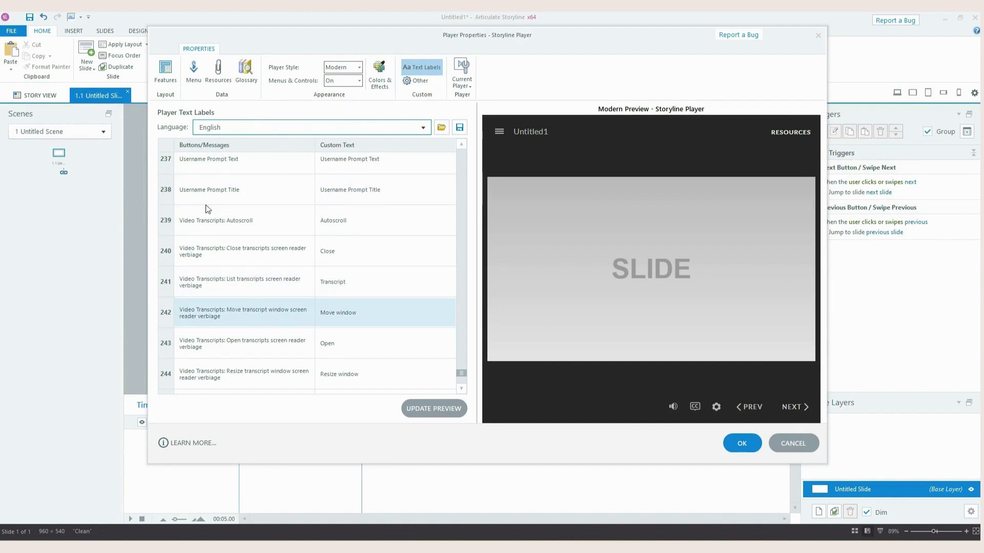
scroll(205, 213, down, 1)
scroll(201, 271, down, 1)
click(209, 283)
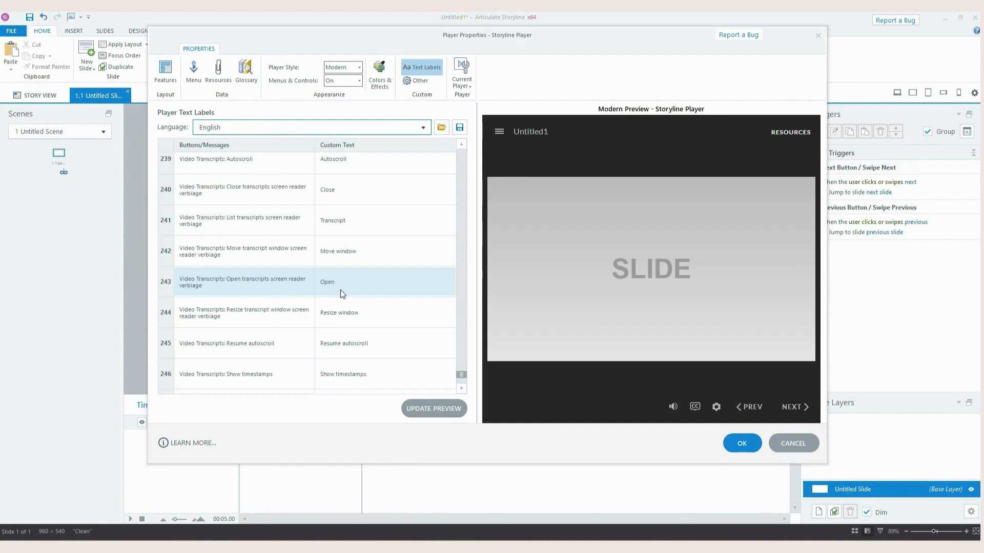
scroll(357, 289, up, 1)
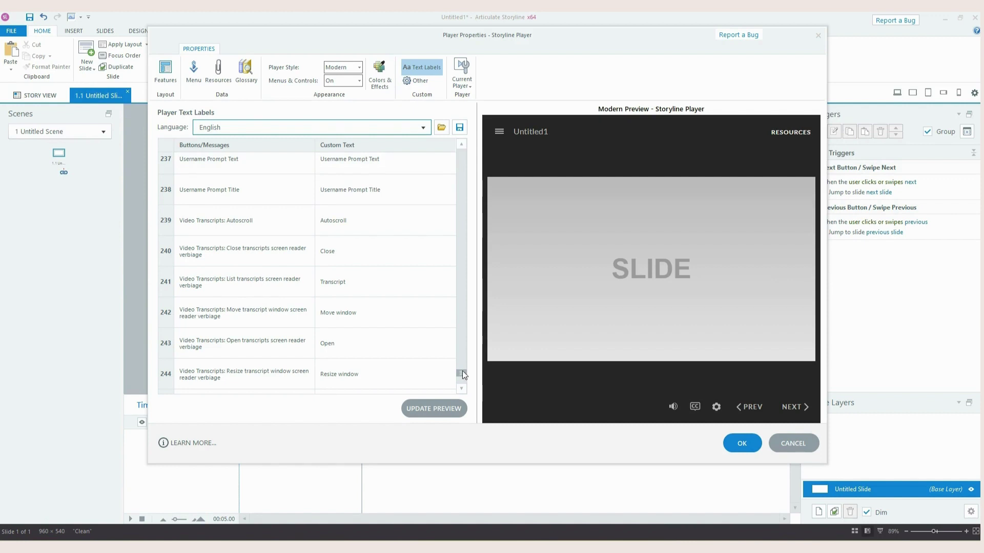
drag(463, 374, 463, 378)
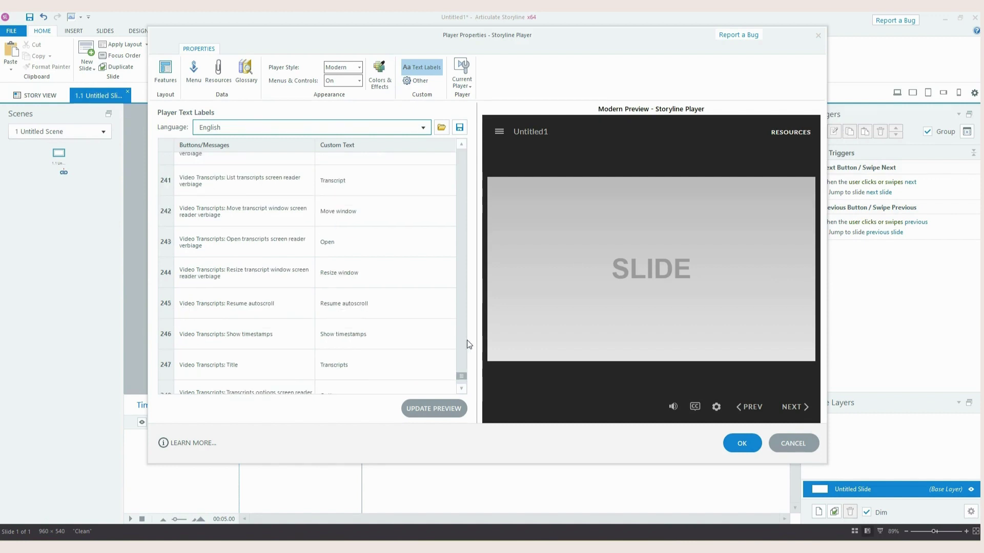
click(334, 306)
scroll(334, 307, up, 2)
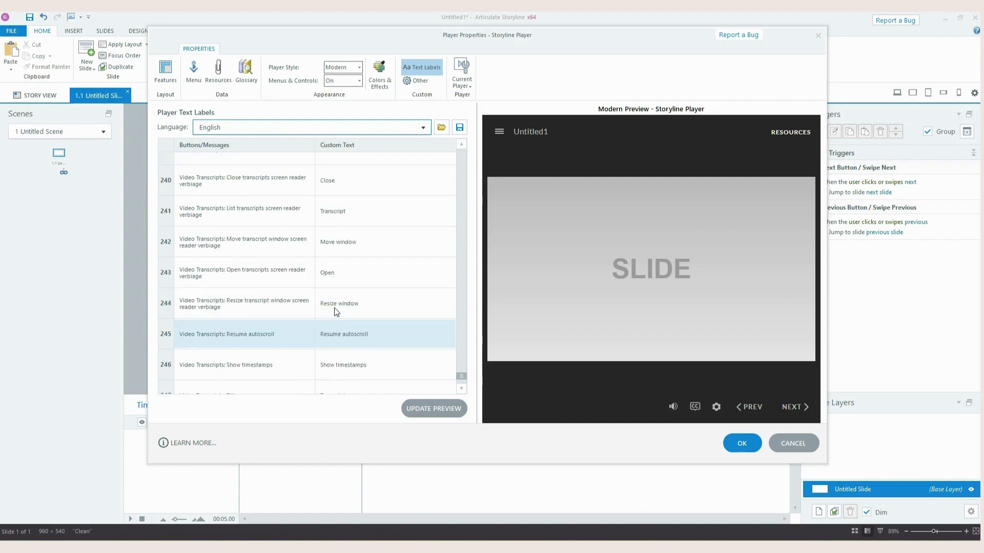
Check the preview's menu sidebar, then locate the Notes Tab label row 134 in Text Labels
scroll(334, 310, up, 1)
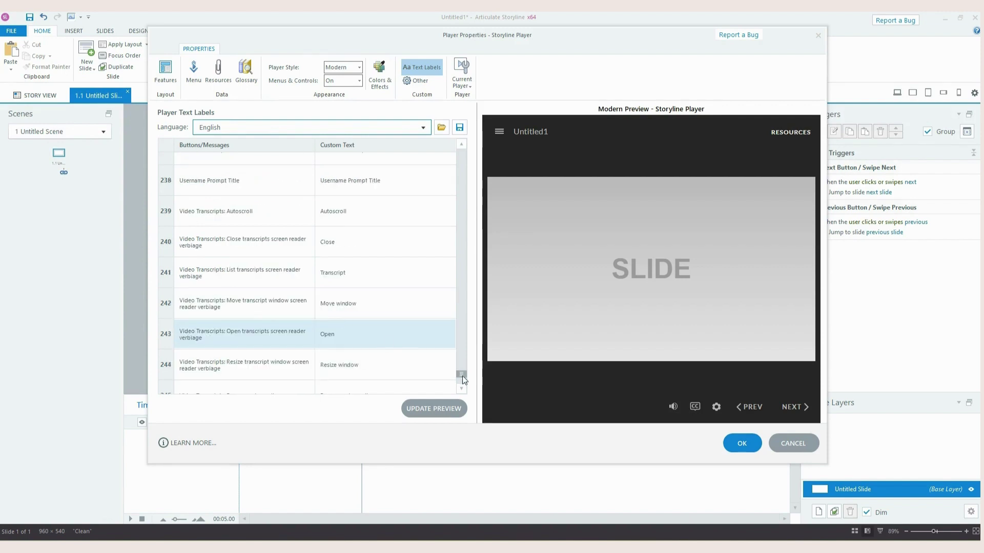
scroll(461, 372, up, 1)
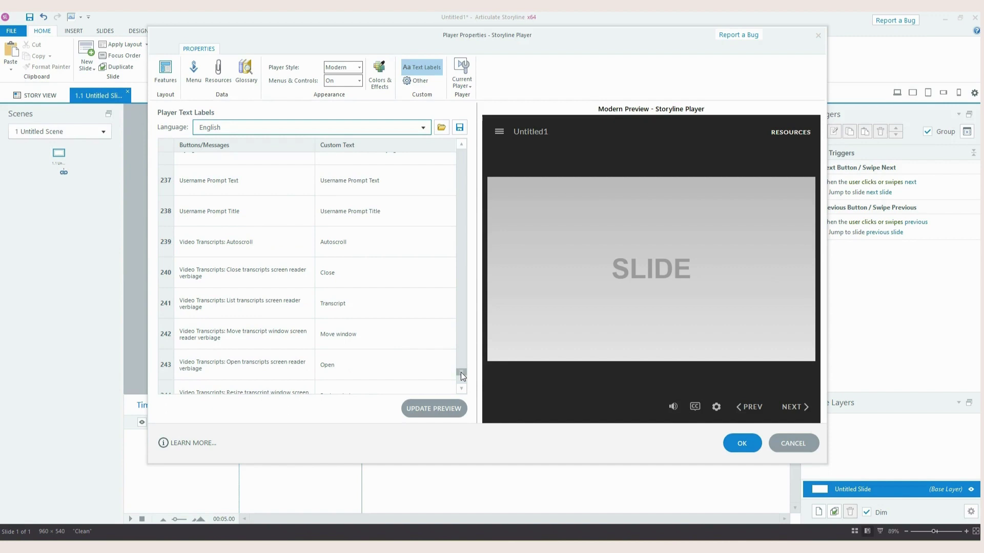
click(505, 134)
click(657, 147)
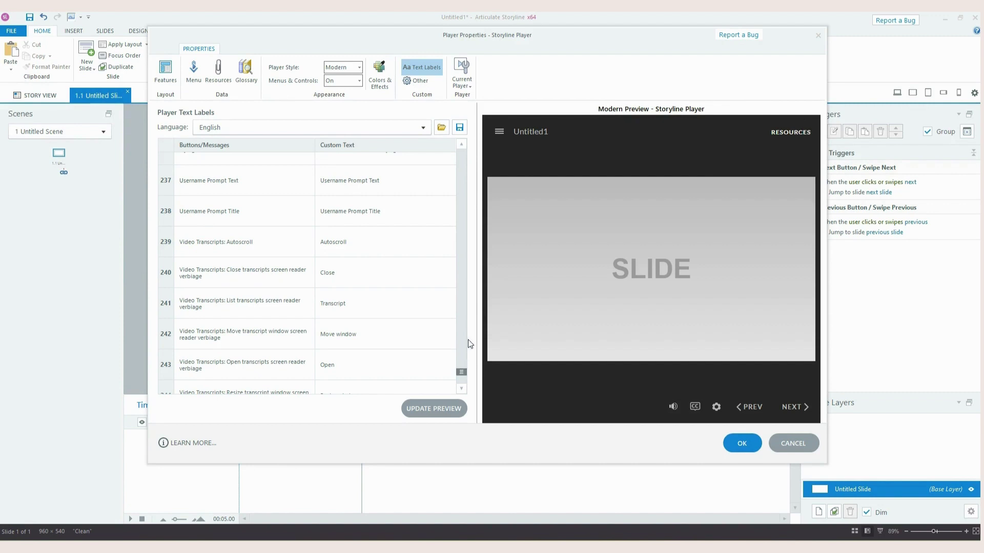
click(463, 270)
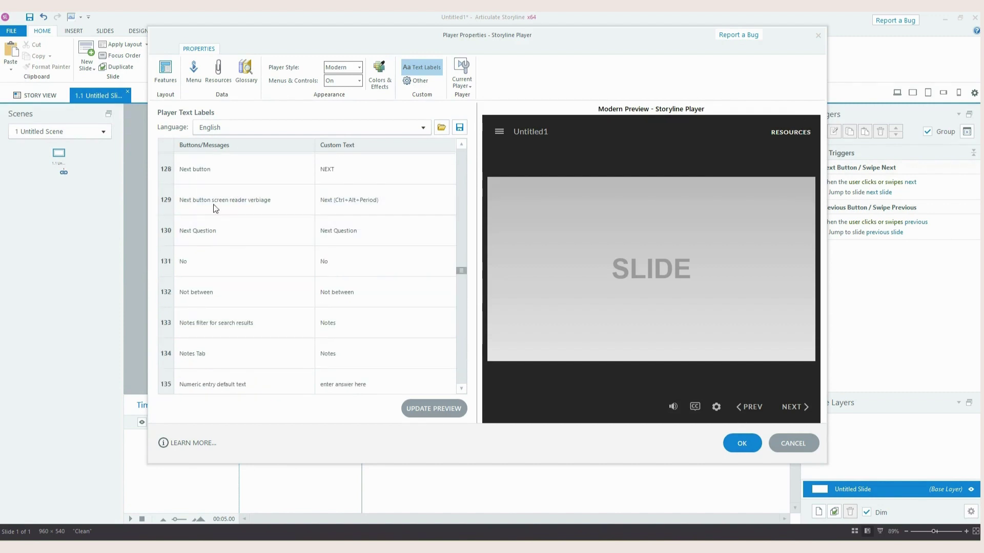
click(235, 271)
scroll(237, 331, down, 1)
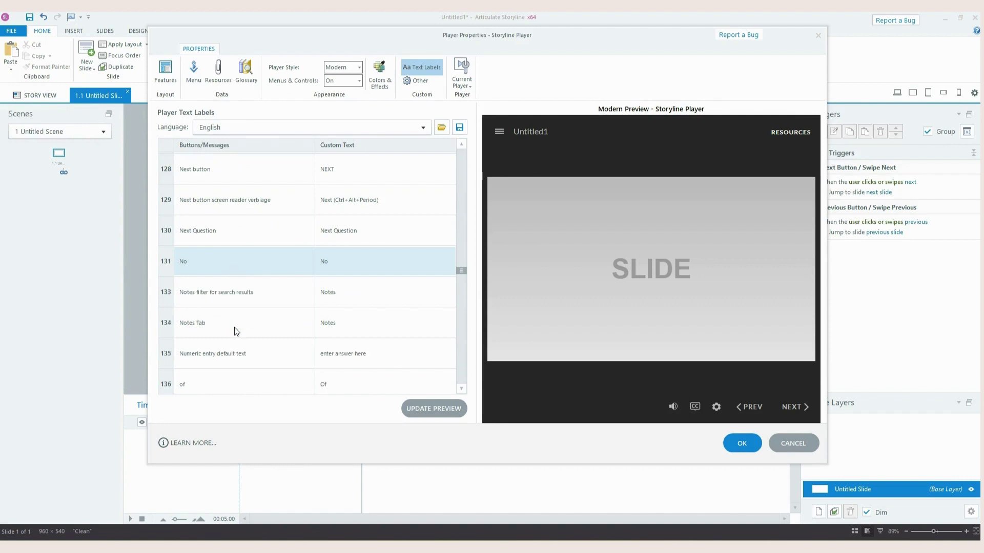
click(234, 331)
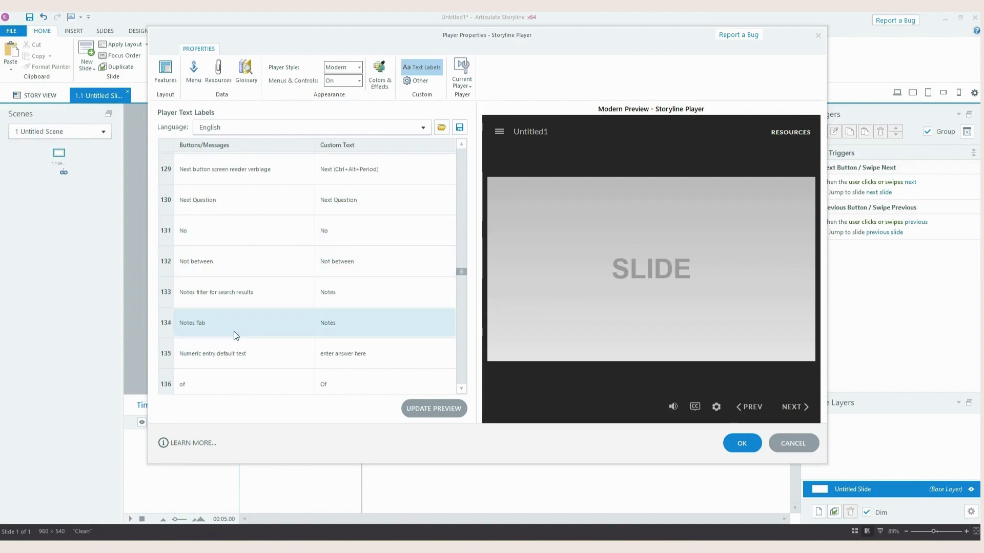
click(228, 258)
Replace the Notes Tab custom text 'Notes' with 'Transcript'
click(340, 323)
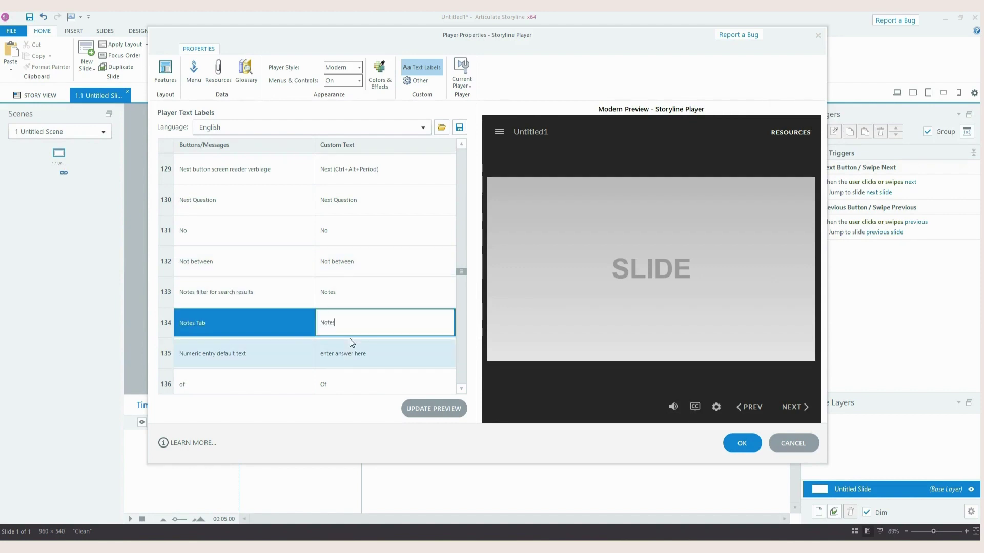
drag(348, 321, 309, 324)
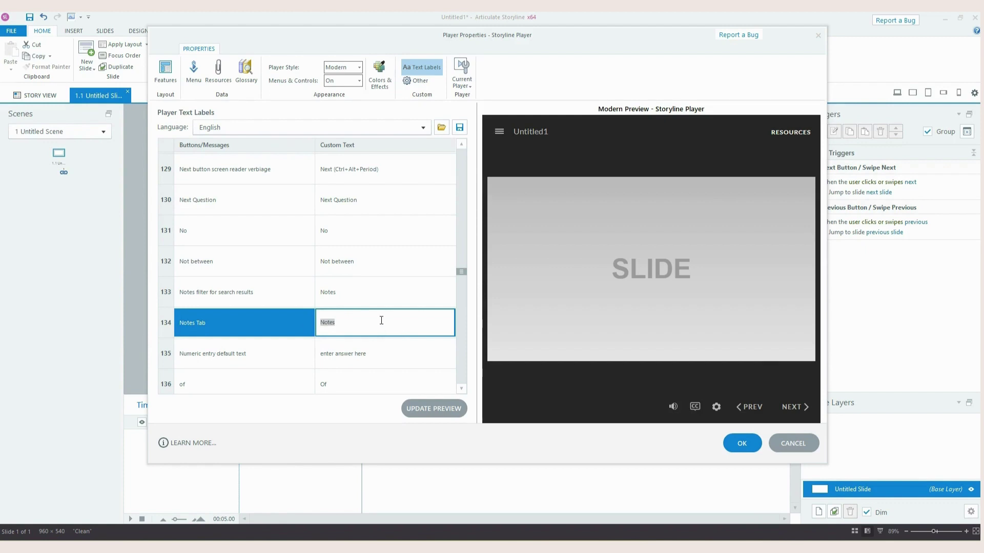
key(Caps_Lock)
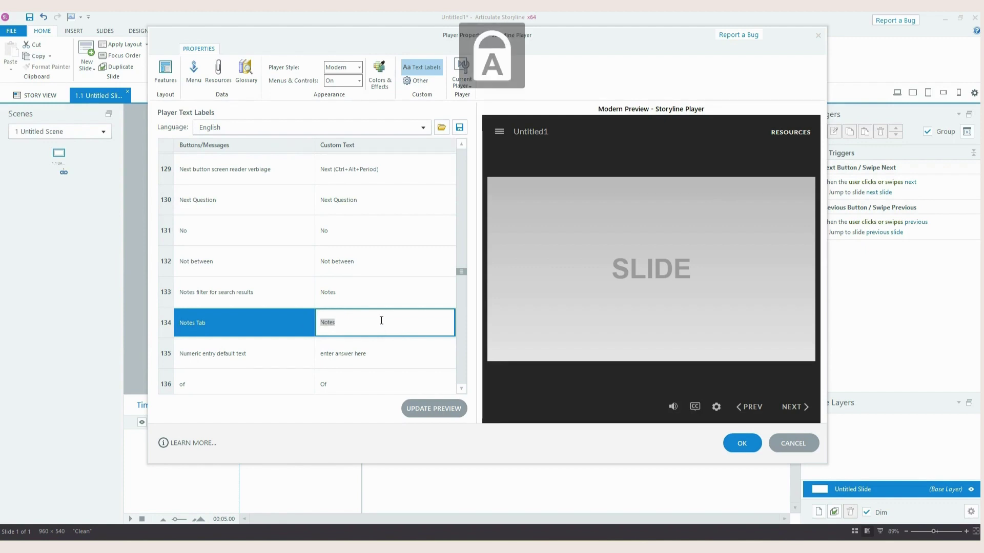
text(T)
key(Caps_Lock)
text(ianscript)
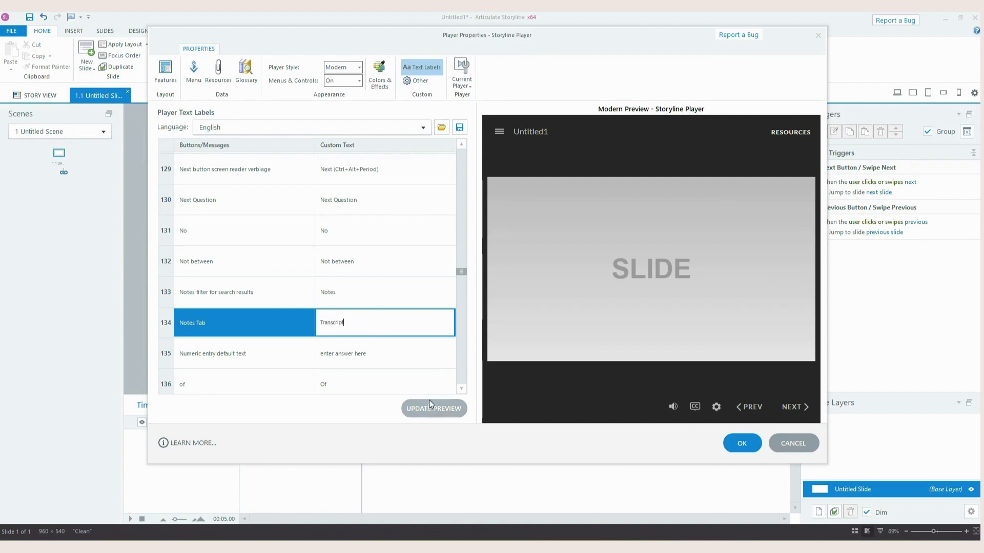
click(375, 323)
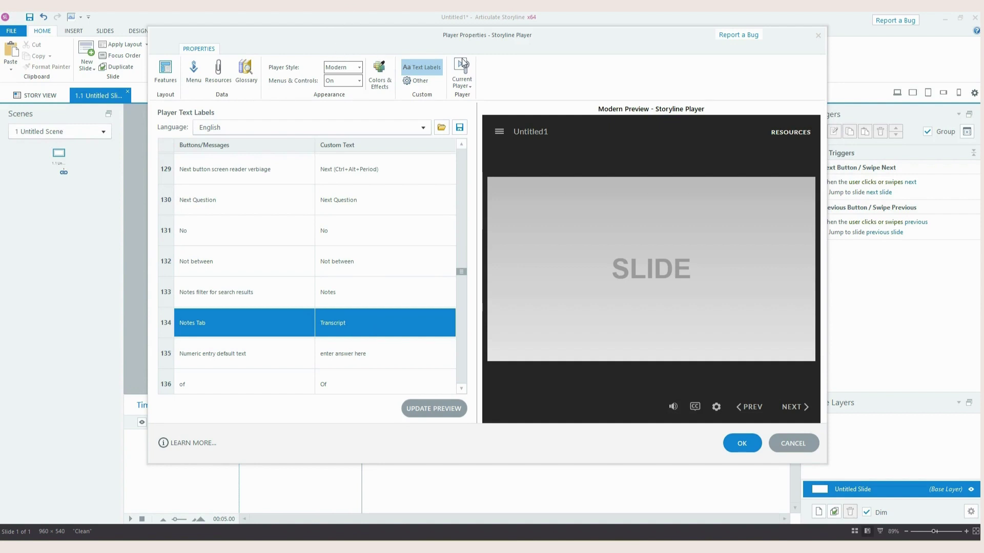
drag(462, 35, 483, 49)
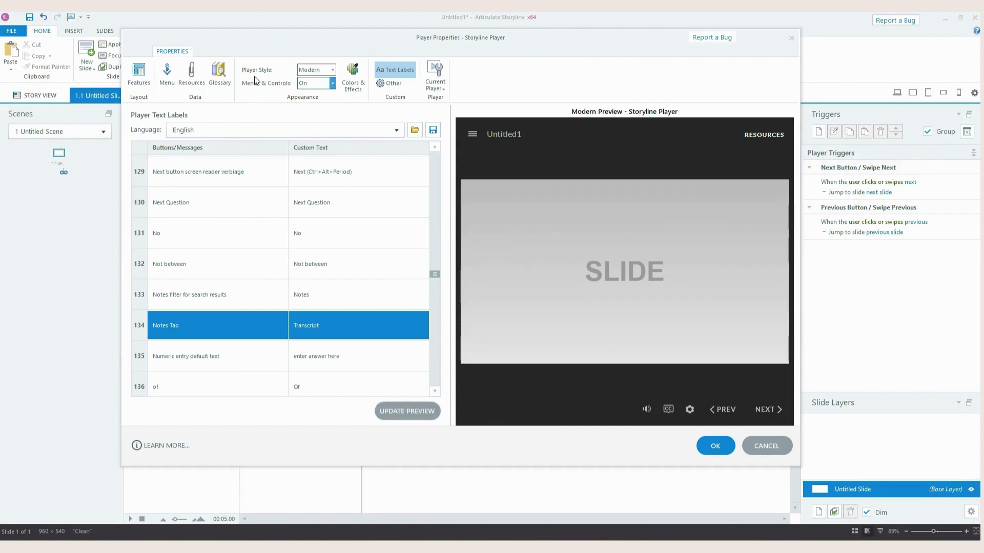
Enable the Transcript player tab and move it up into the Topbar group beside Resources
click(140, 84)
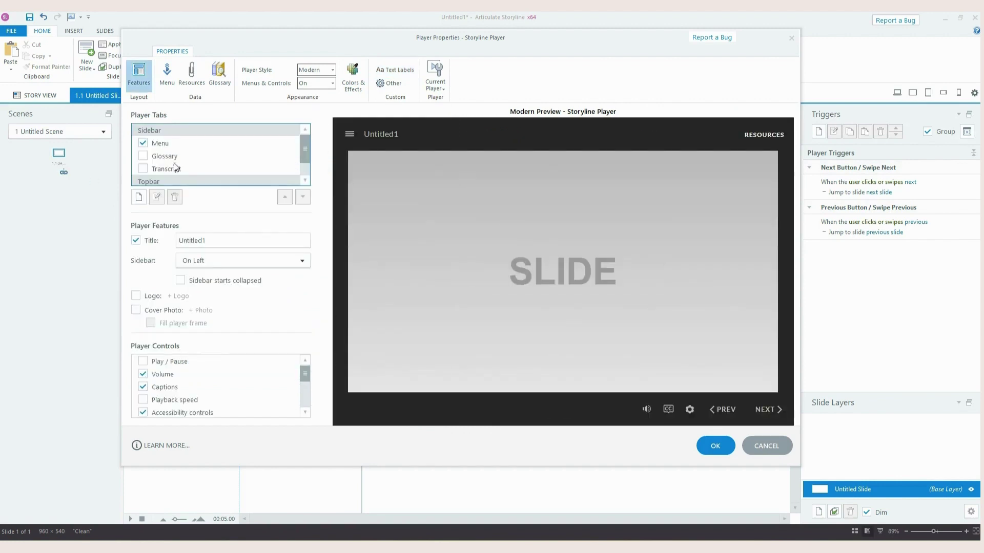
scroll(169, 182, down, 2)
drag(169, 182, 174, 164)
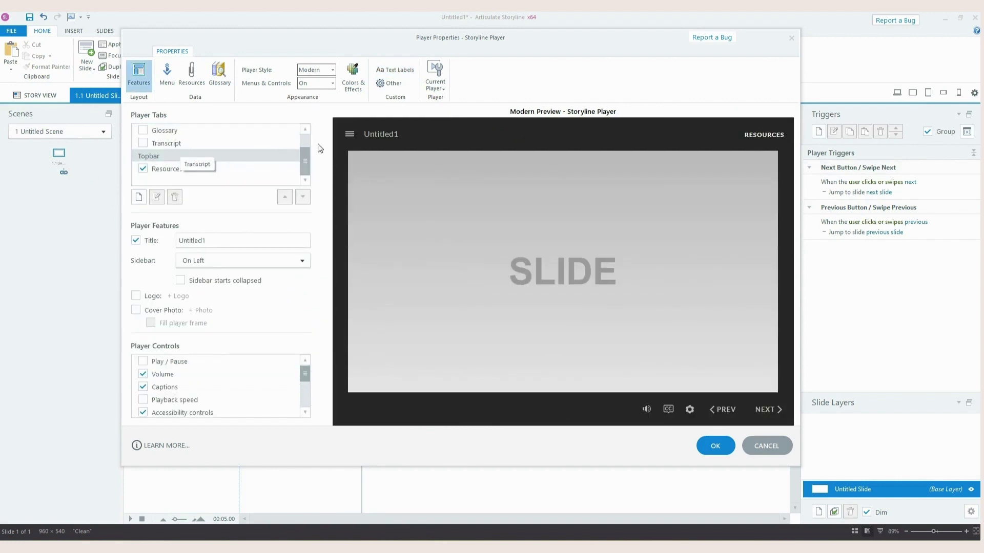
scroll(303, 162, up, 1)
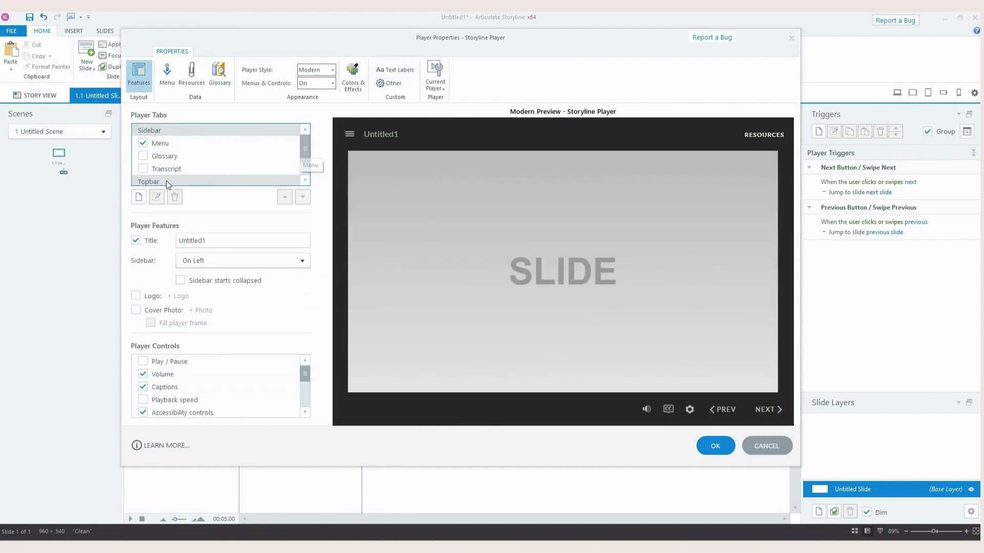
click(155, 168)
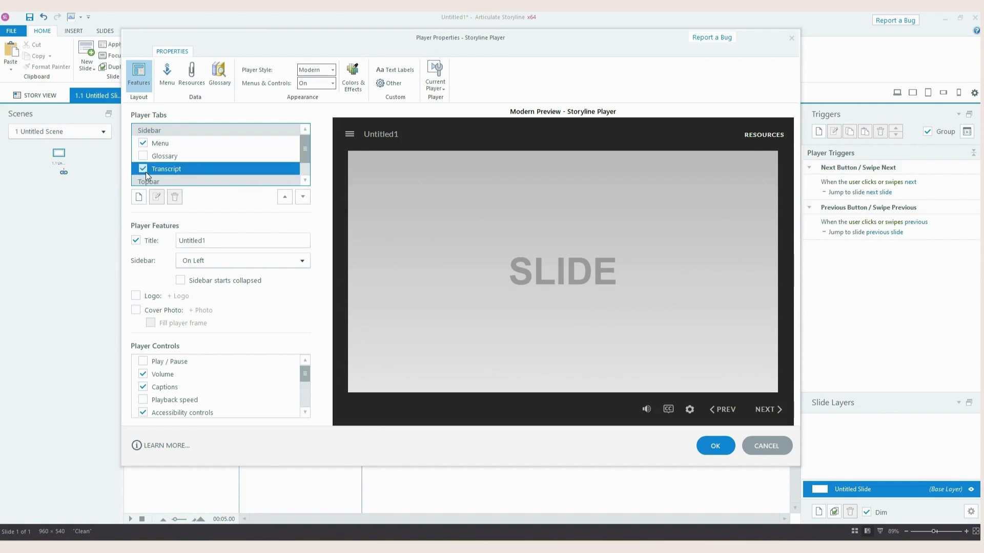
click(292, 199)
click(716, 137)
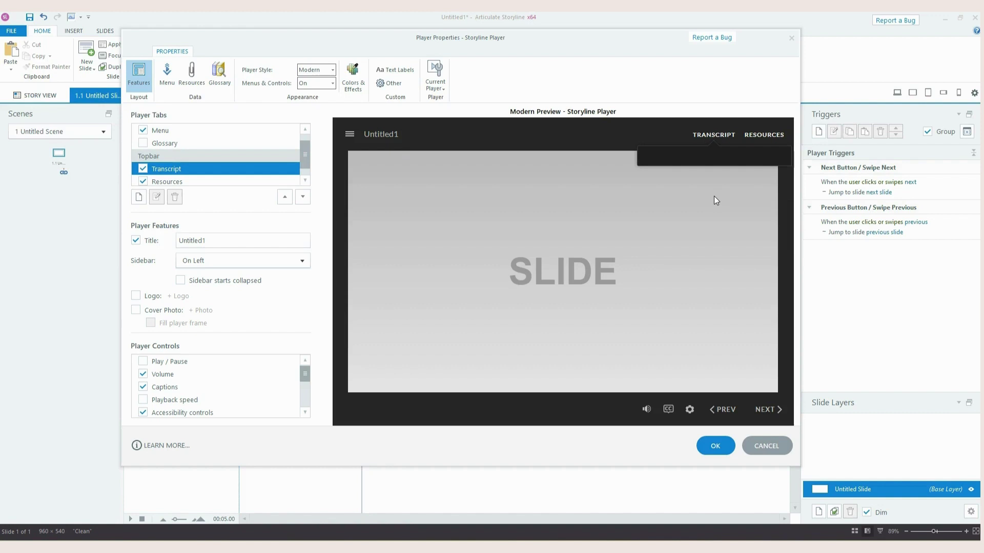
click(699, 137)
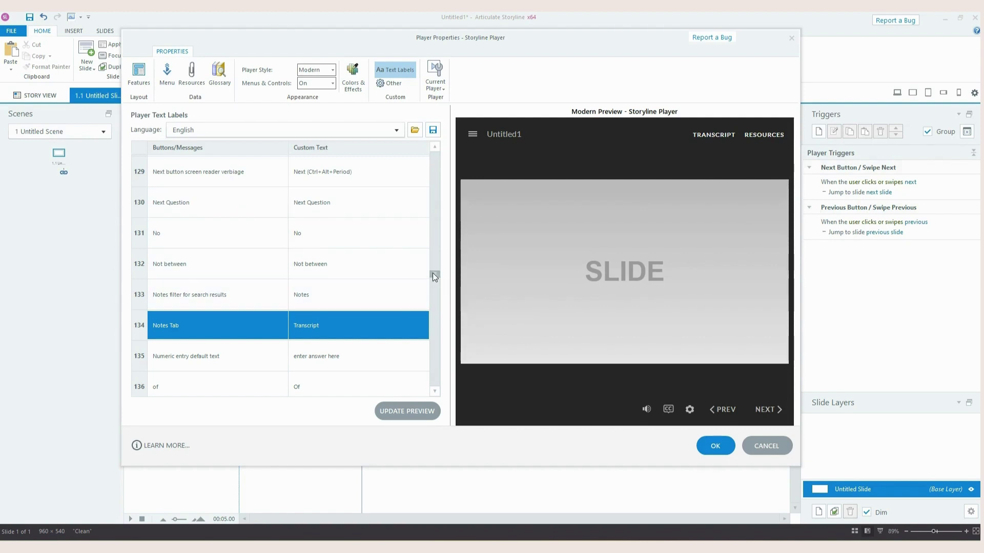
Change row 91 Invalid Answer custom text to 'Hold on!'
drag(433, 279, 440, 233)
scroll(245, 247, down, 2)
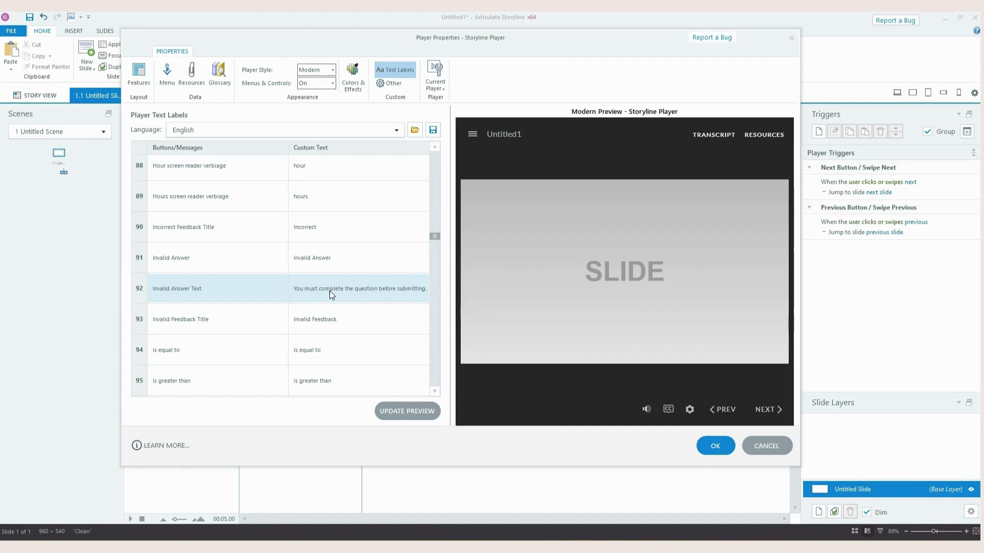
click(313, 261)
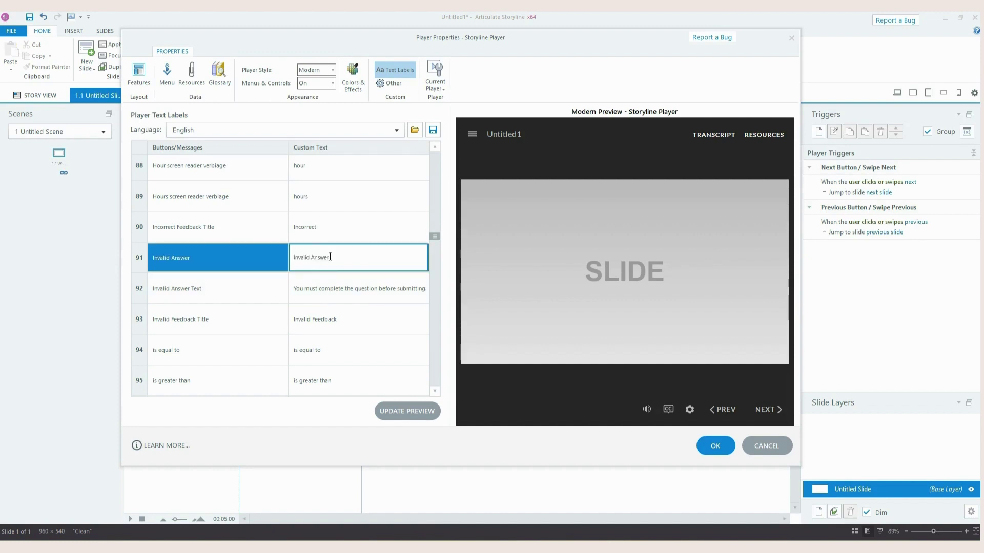
drag(330, 258, 282, 253)
key(Caps_Lock)
text(H)
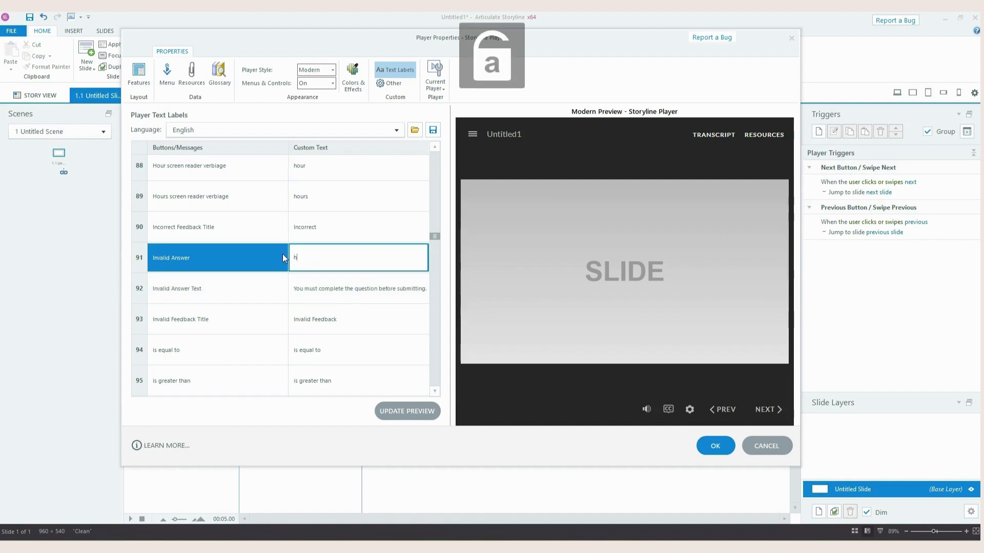
text(old on!)
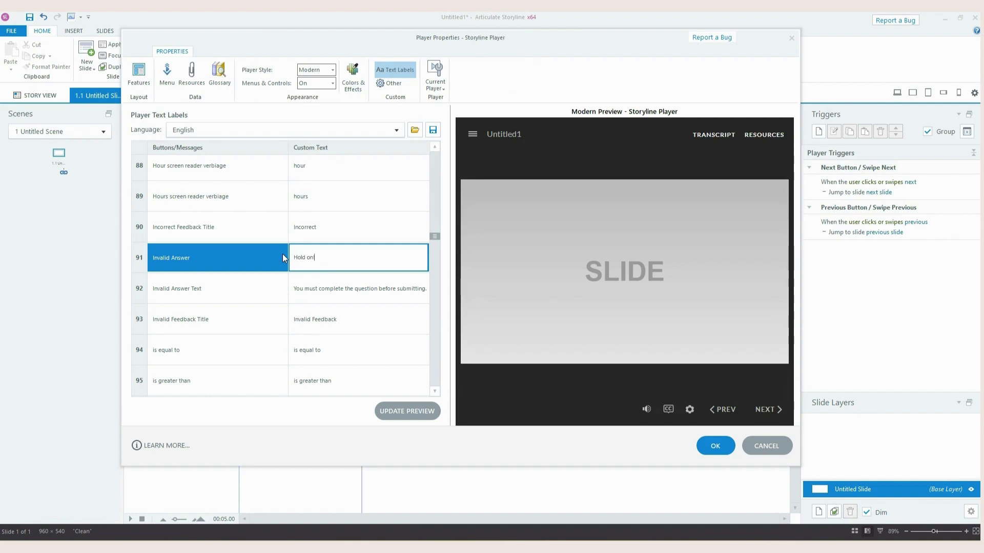
click(326, 289)
Replace row 92's message with 'Please have a go at the activity.'
key(ctrl+a)
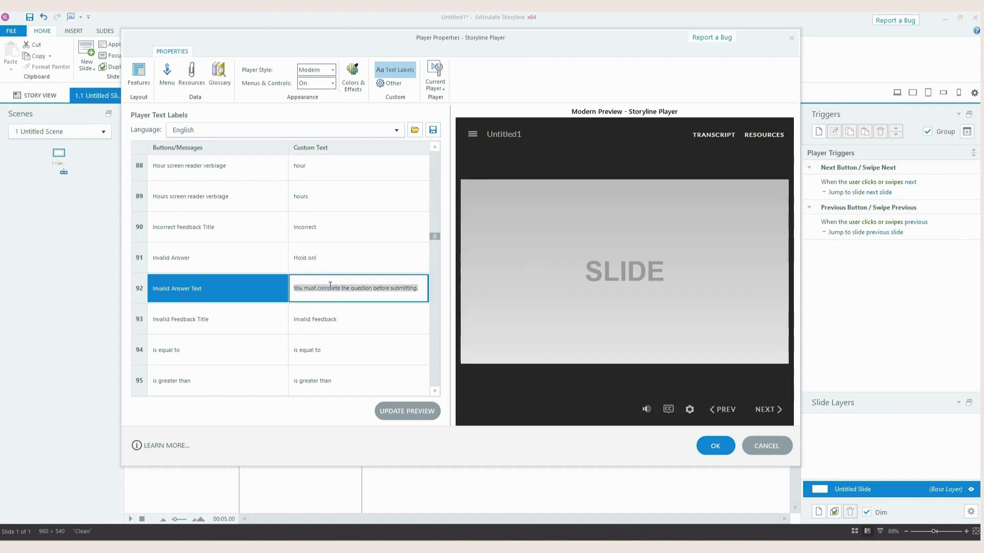
key(Caps_Lock)
text(P)
key(Caps_Lock)
text(lease)
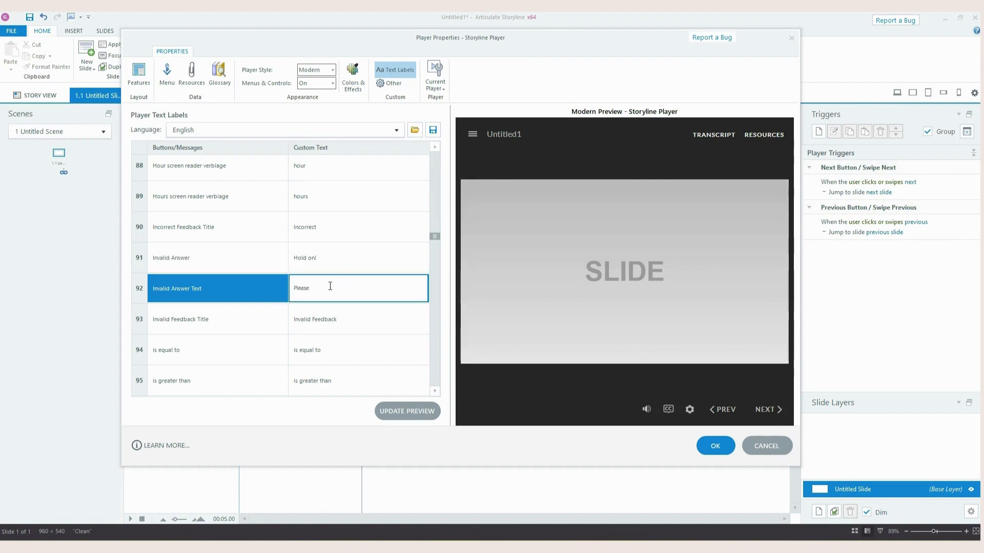
text( have a go at the activity.)
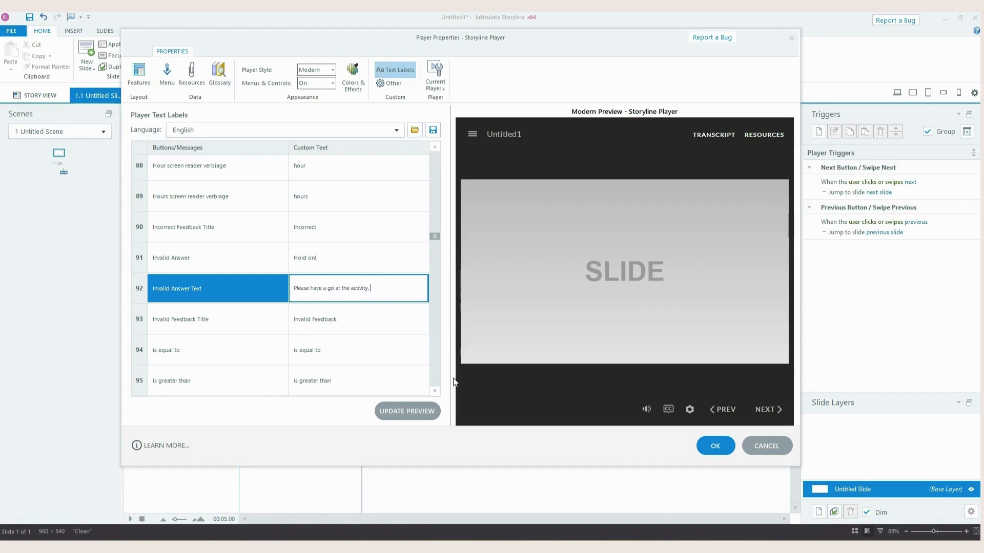
click(425, 415)
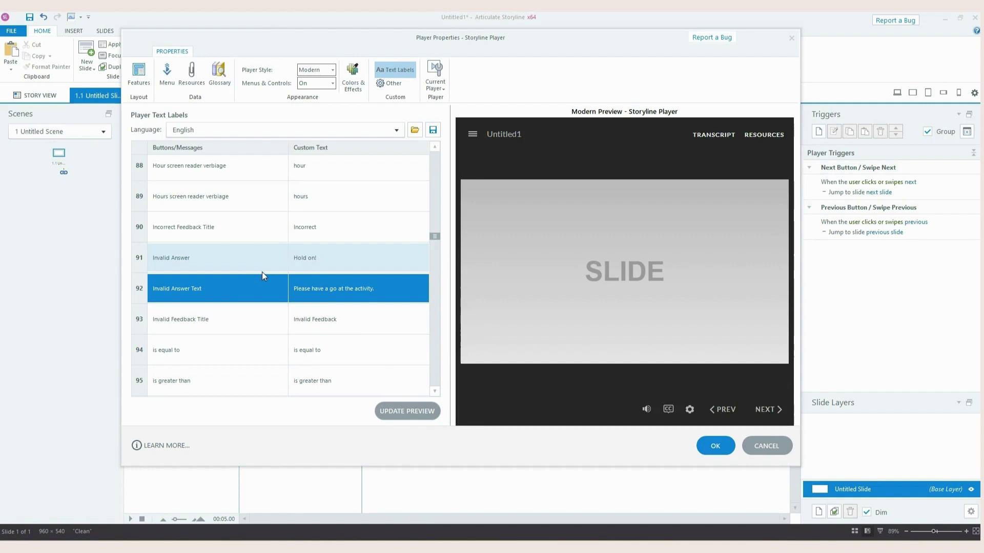
scroll(264, 275, down, 1)
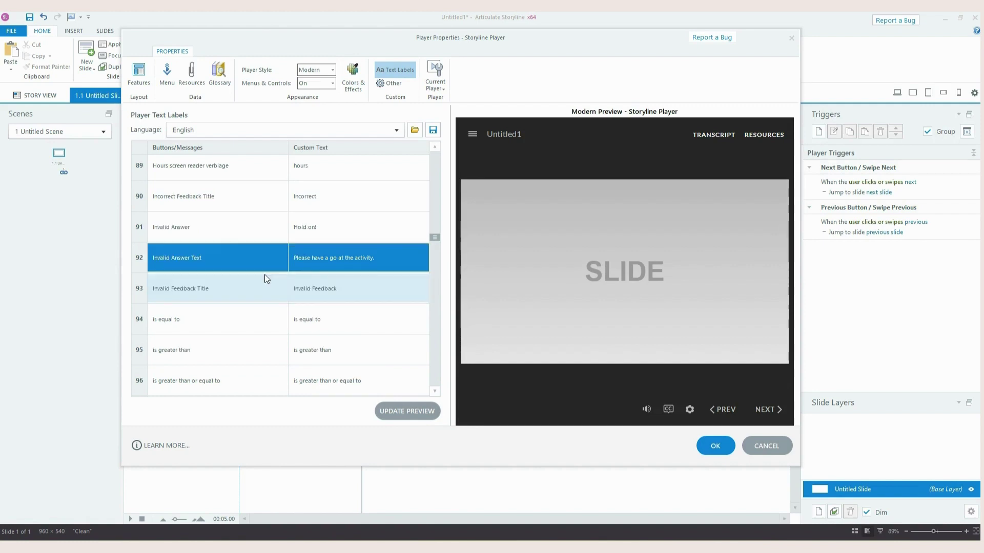
scroll(264, 275, down, 2)
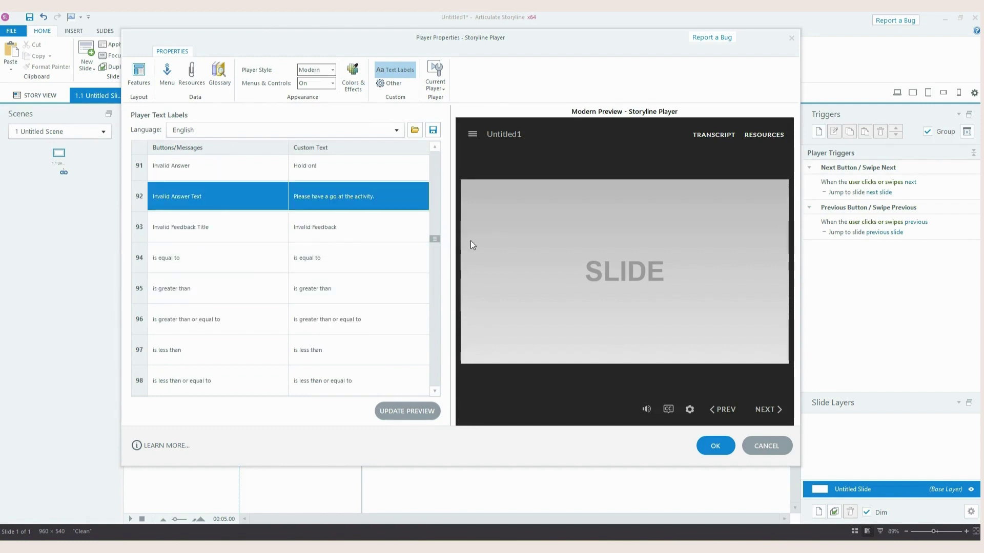
drag(434, 239, 435, 255)
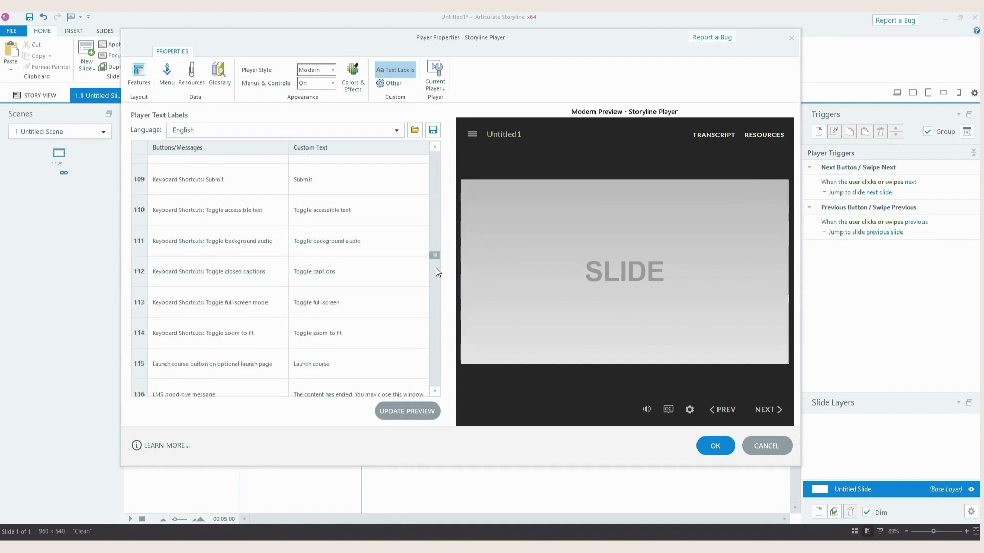
click(435, 285)
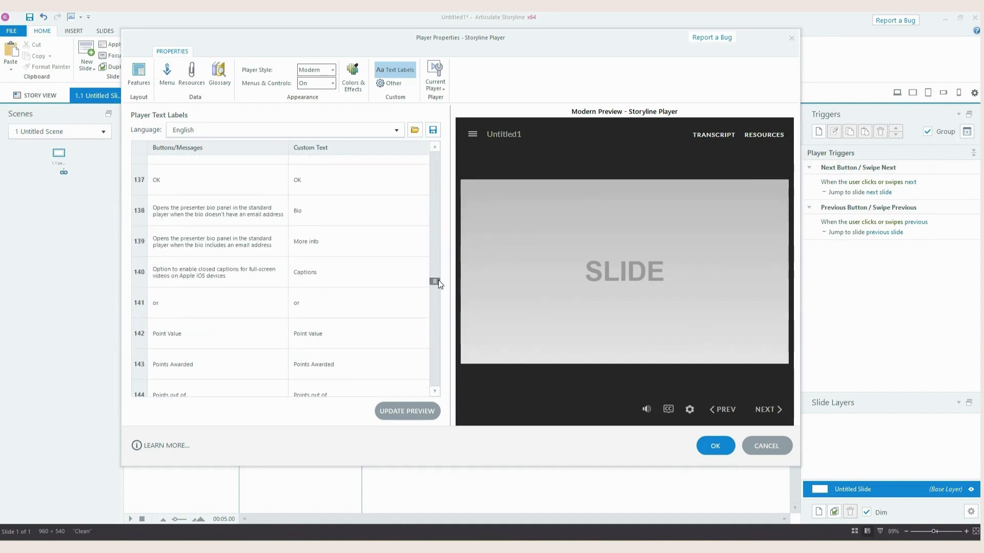
scroll(351, 277, down, 1)
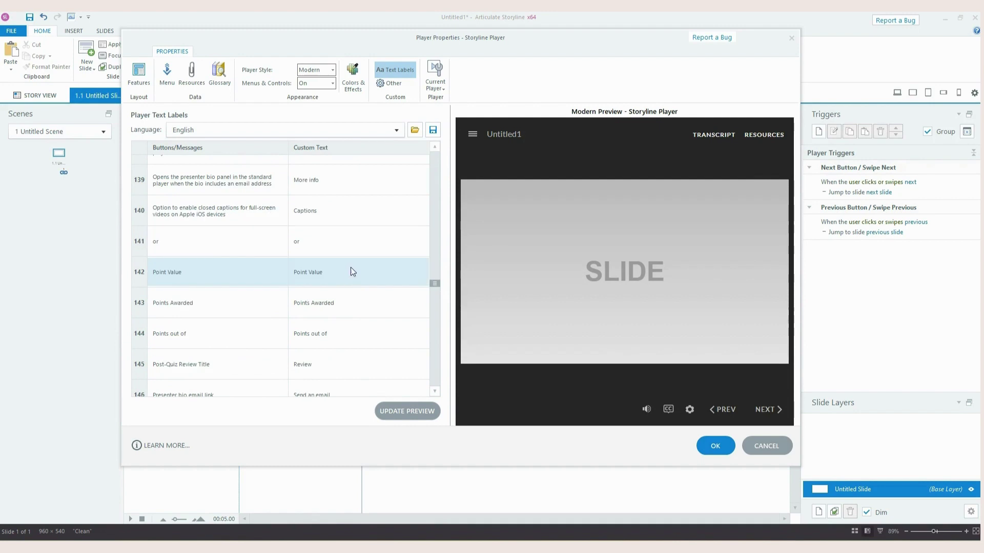
scroll(350, 266, up, 3)
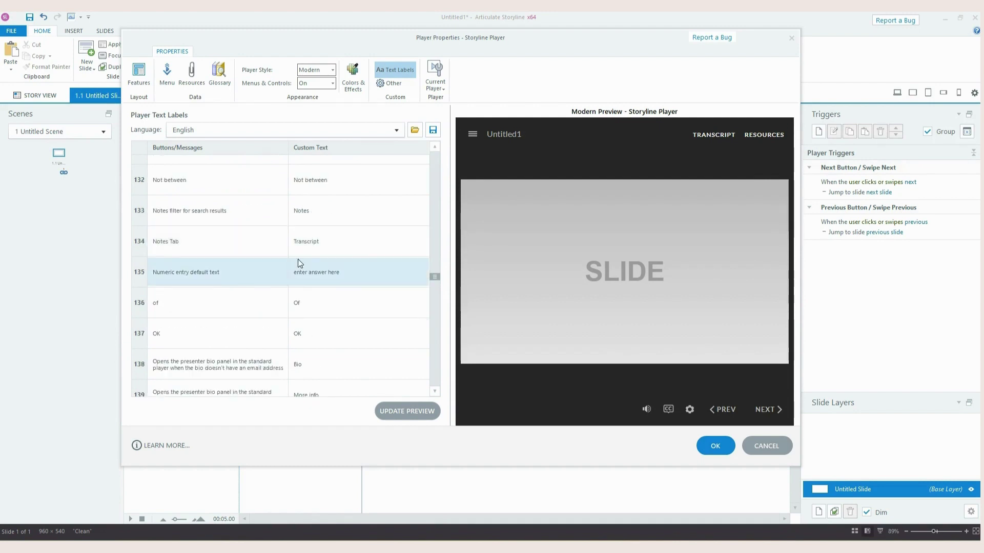
Change row 128 Next button label from NEXT to 'Move on' and update the preview
scroll(298, 259, up, 2)
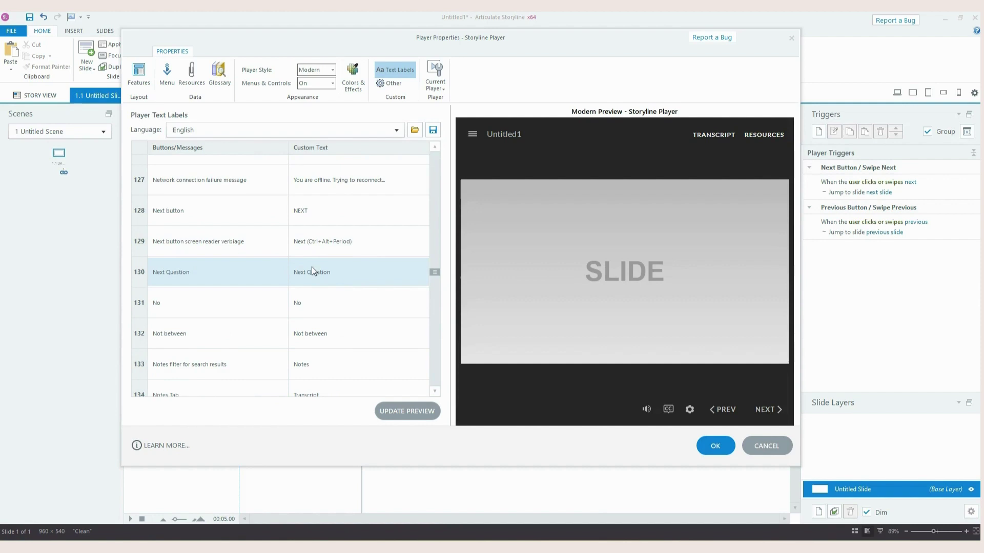
click(307, 211)
double_click(313, 210)
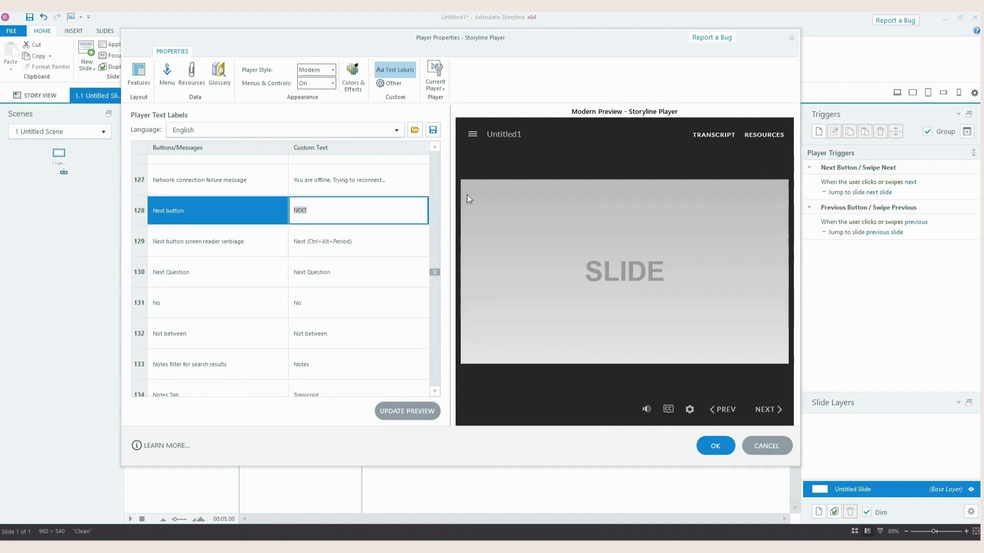
key(Return)
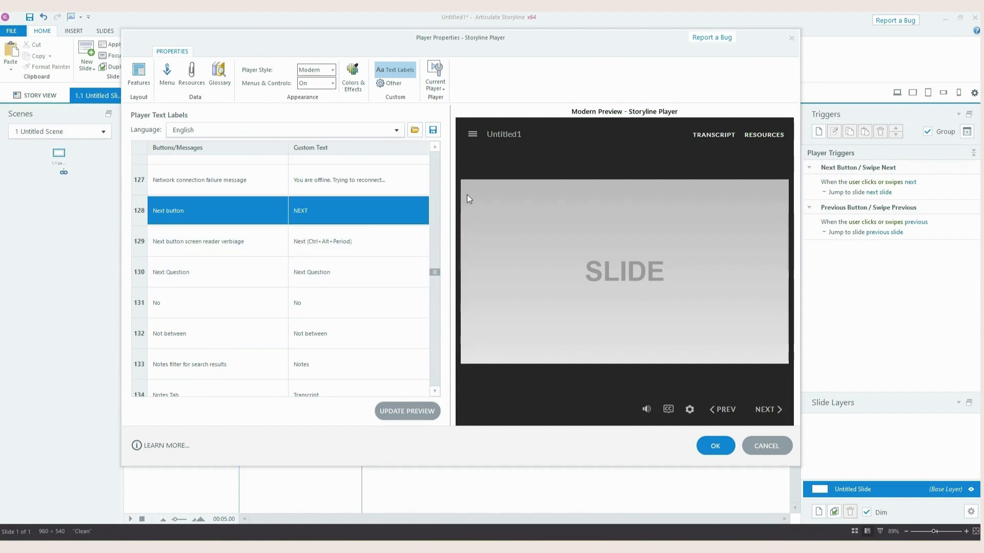
key(Caps_Lock)
click(306, 211)
double_click(302, 212)
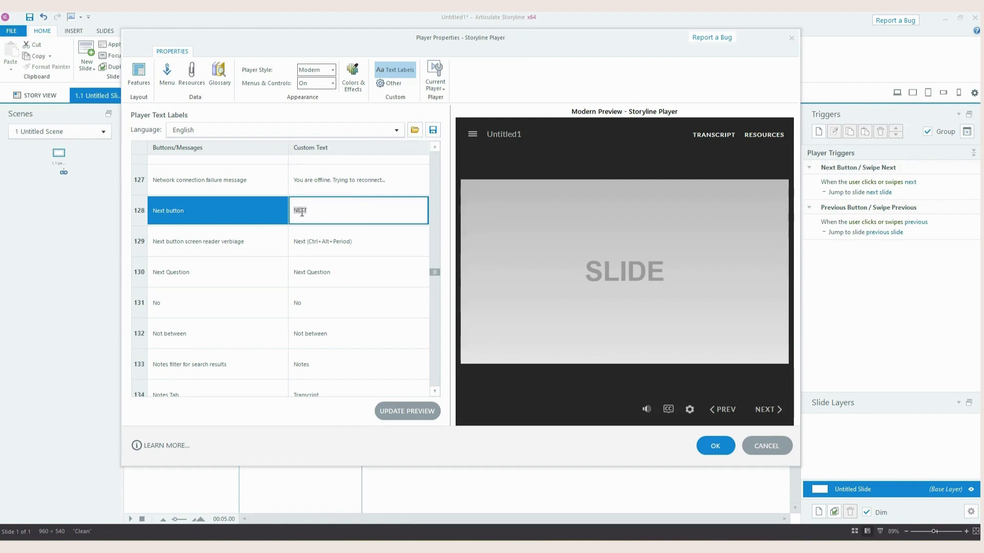
key(Caps_Lock)
text(Move on)
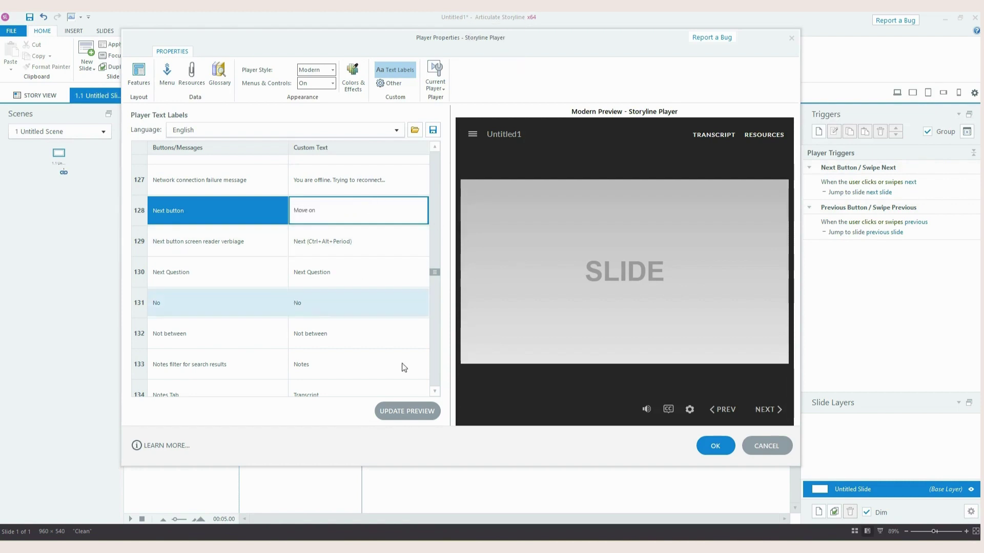
click(389, 413)
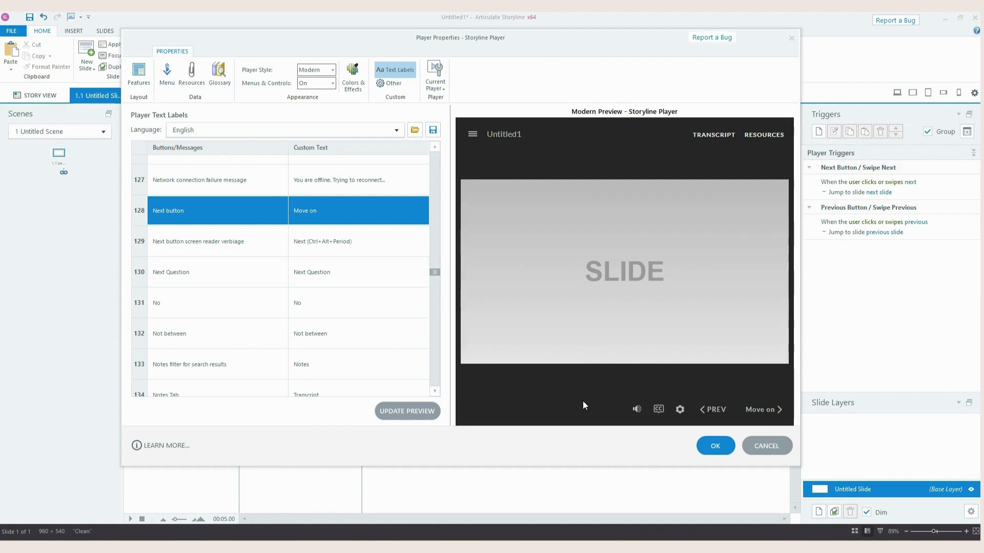
click(472, 134)
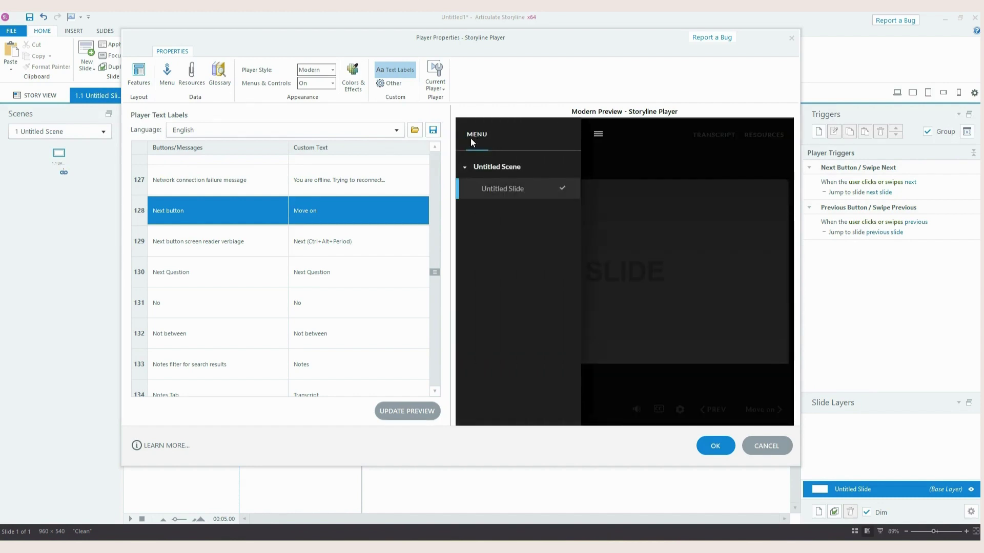
click(598, 134)
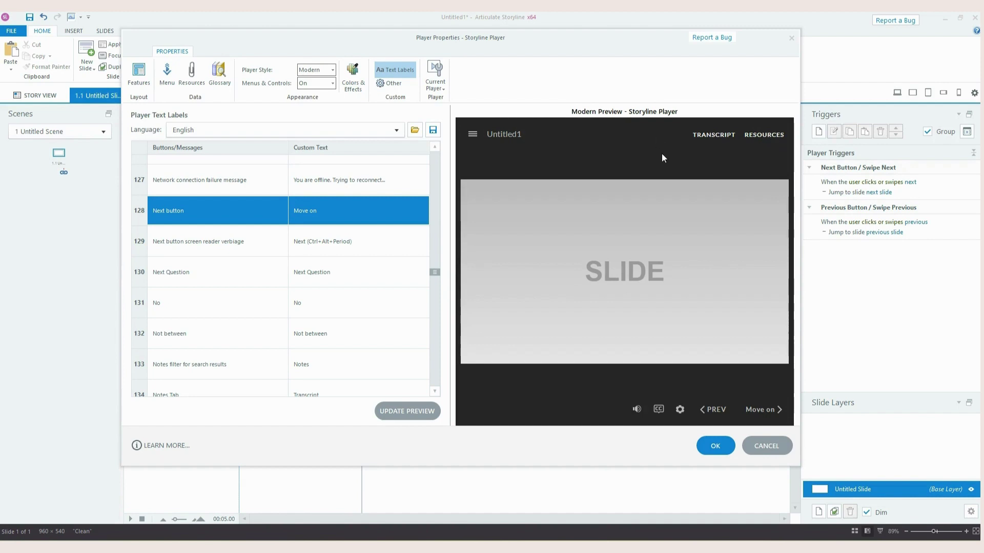
scroll(386, 275, up, 2)
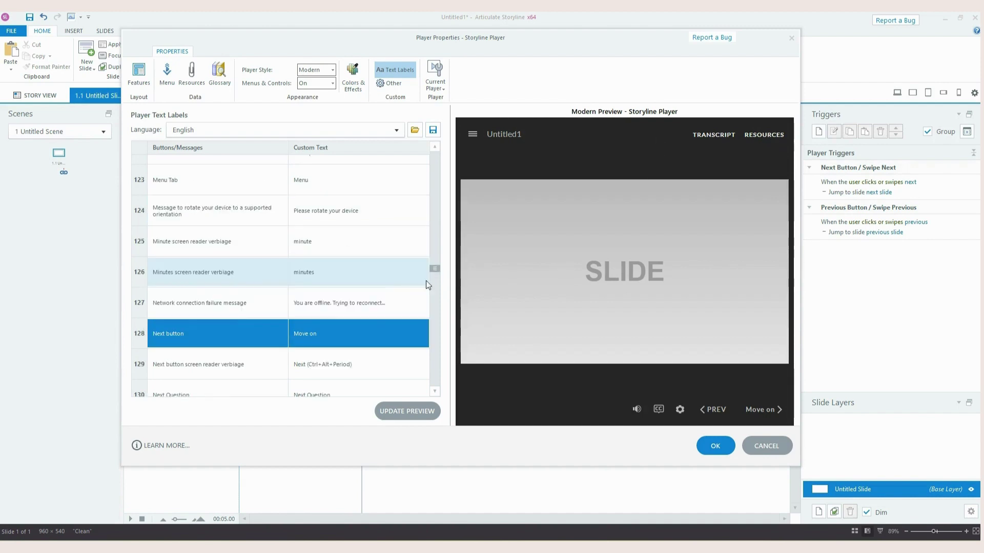
scroll(436, 278, down, 4)
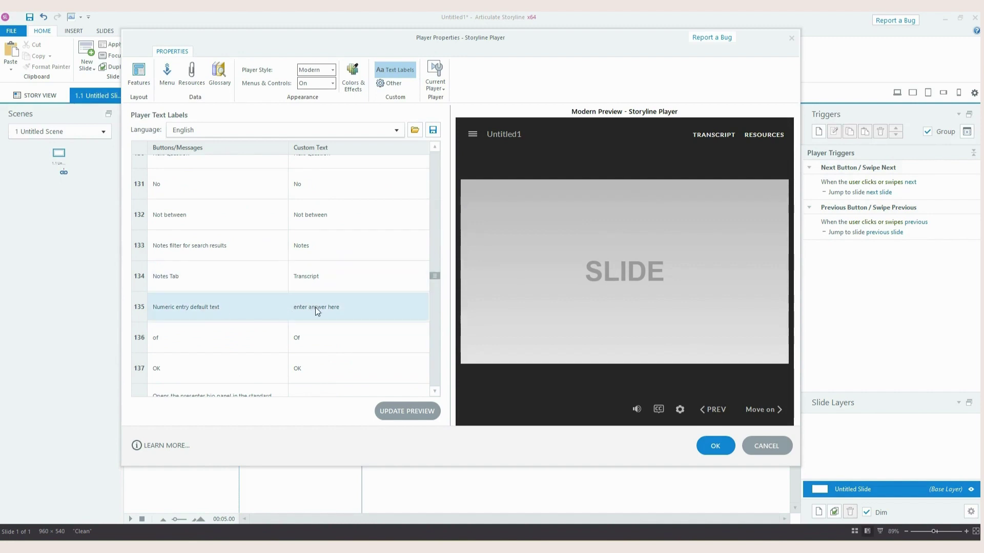
scroll(316, 306, down, 1)
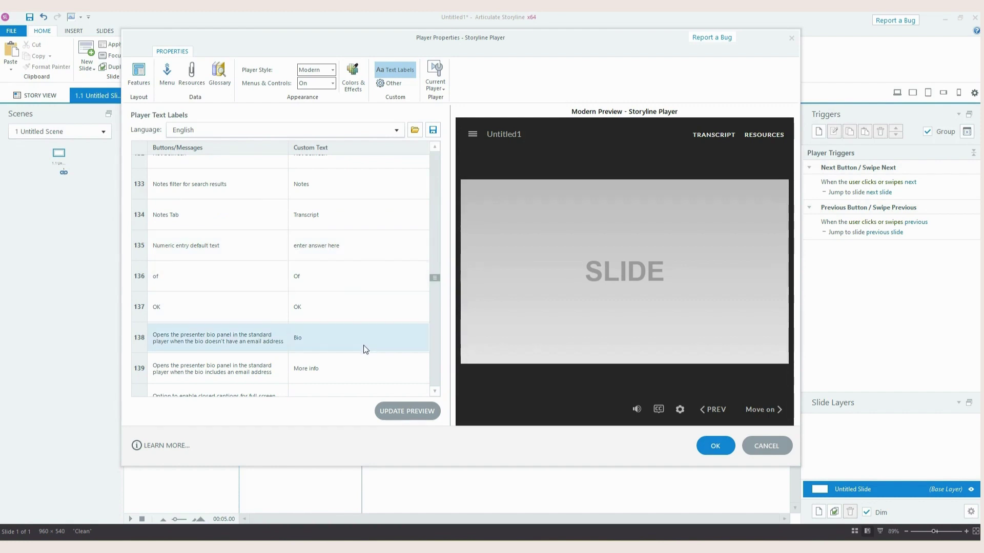
scroll(363, 346, down, 2)
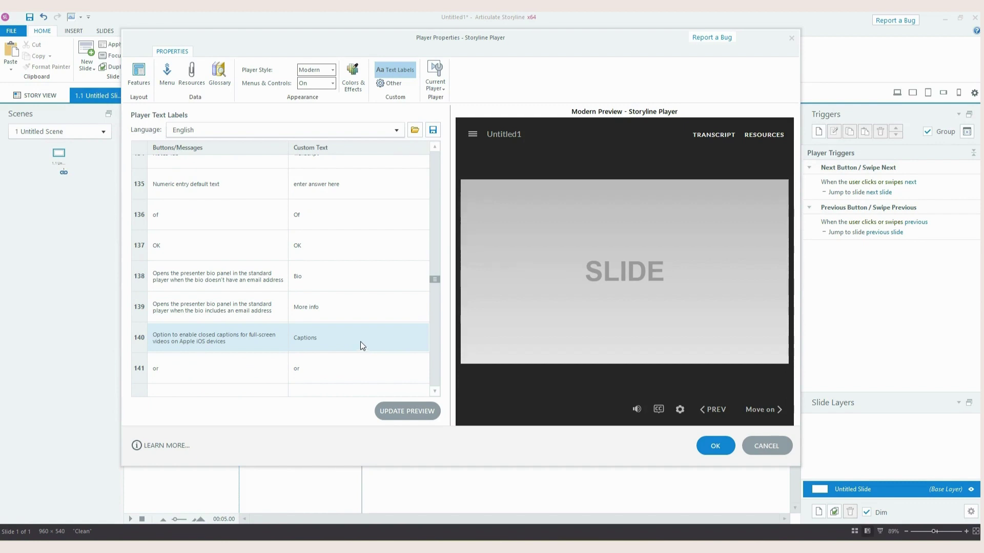
scroll(362, 330, down, 2)
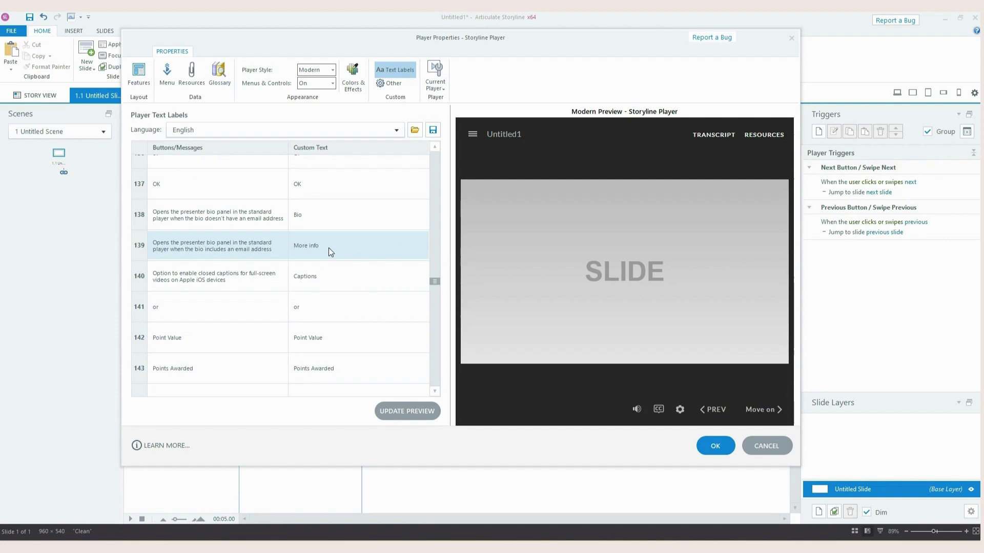
scroll(327, 250, down, 2)
scroll(328, 252, down, 5)
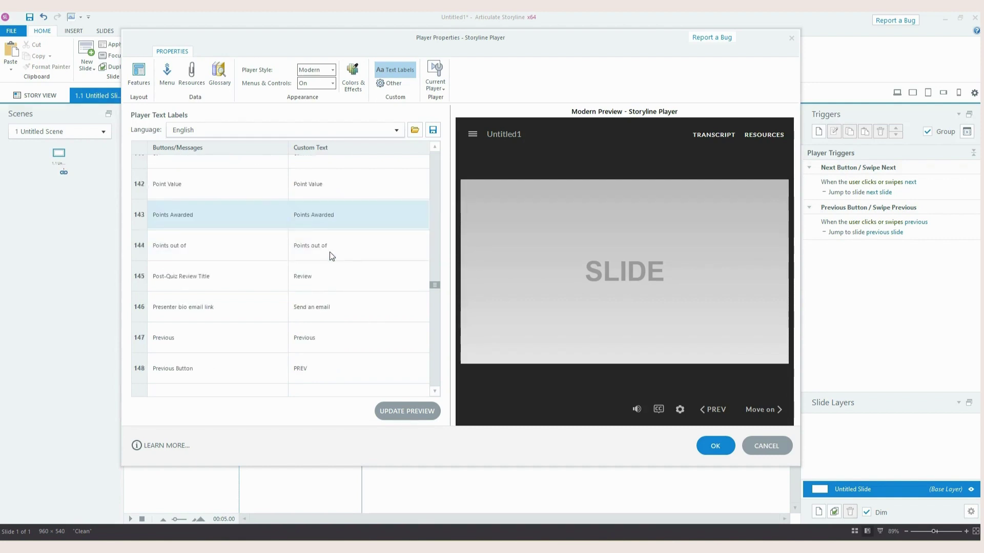
scroll(340, 265, down, 5)
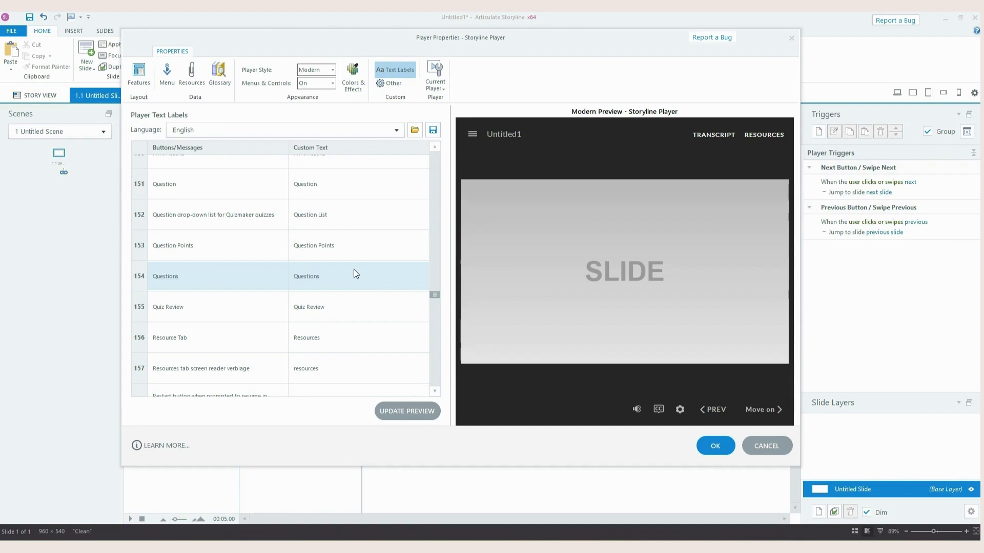
scroll(354, 269, down, 1)
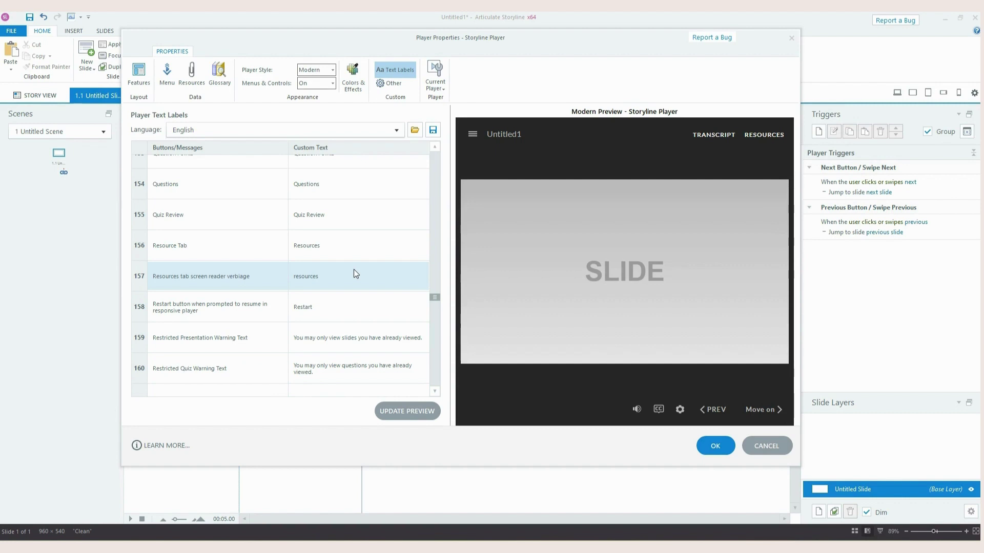
scroll(354, 272, down, 1)
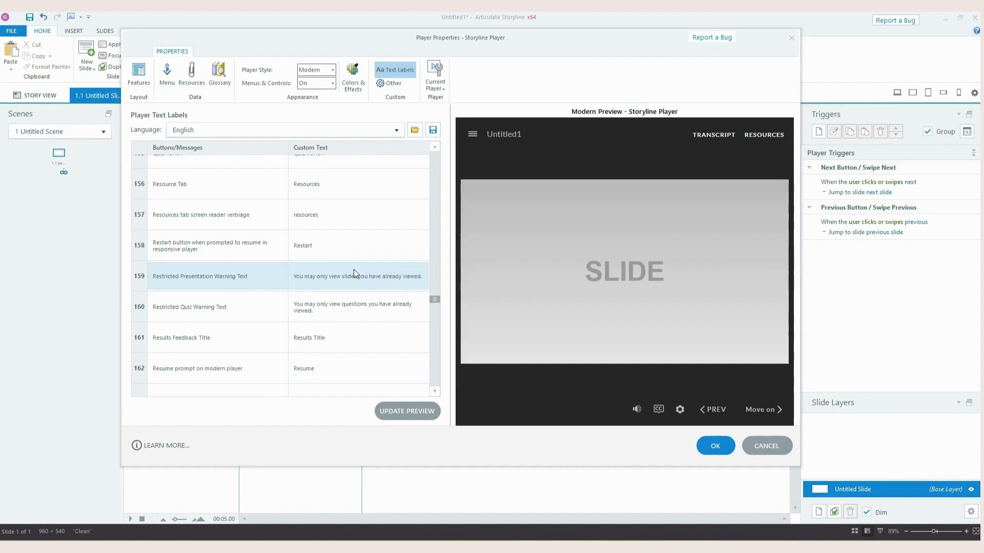
scroll(352, 271, down, 1)
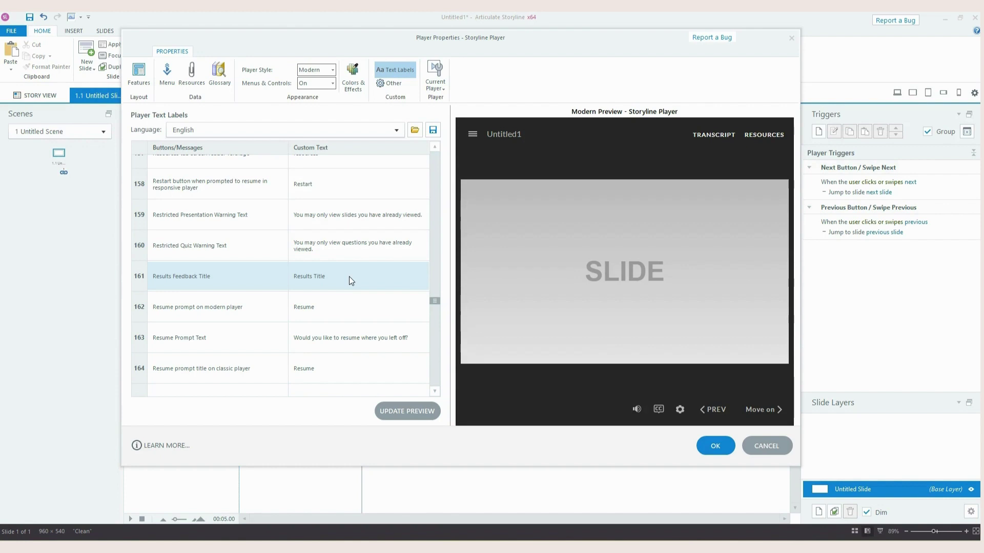
Scroll the Player Tabs list and review the Transcript and Resources entries
scroll(348, 276, down, 1)
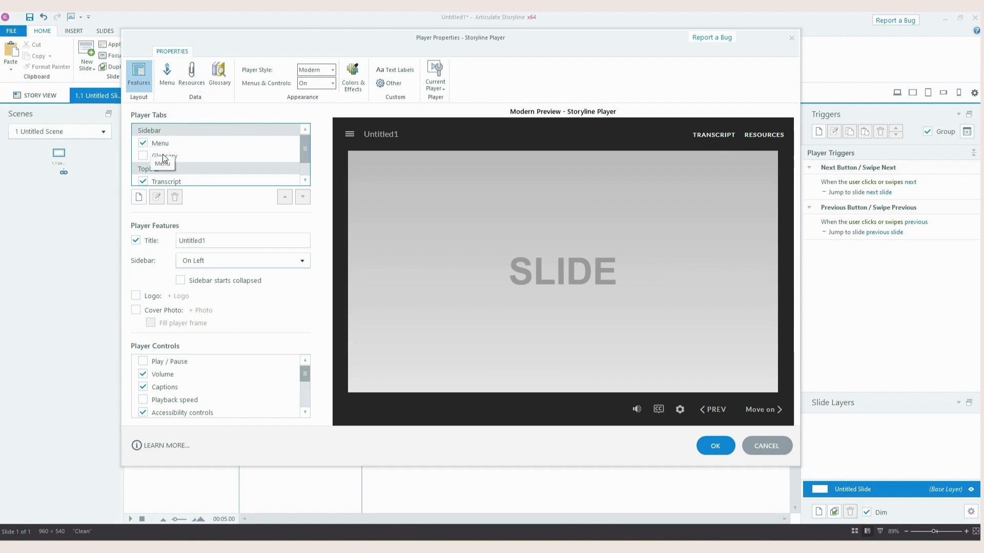
scroll(185, 165, down, 1)
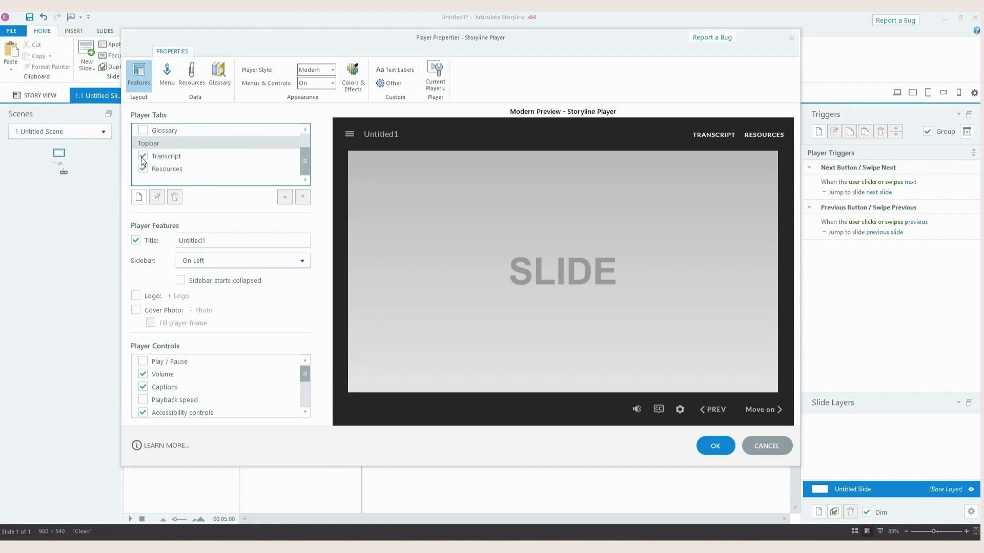
scroll(151, 175, up, 2)
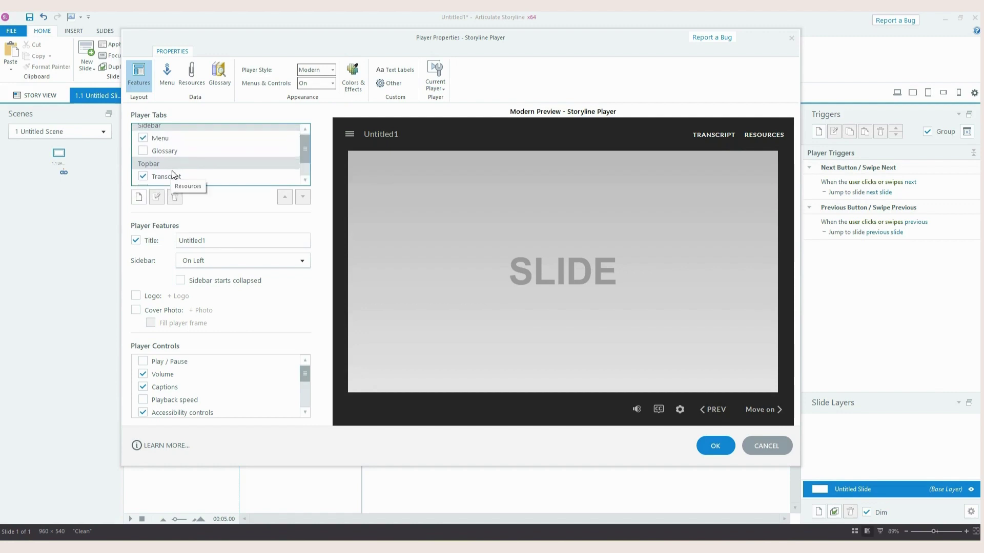
scroll(159, 164, down, 2)
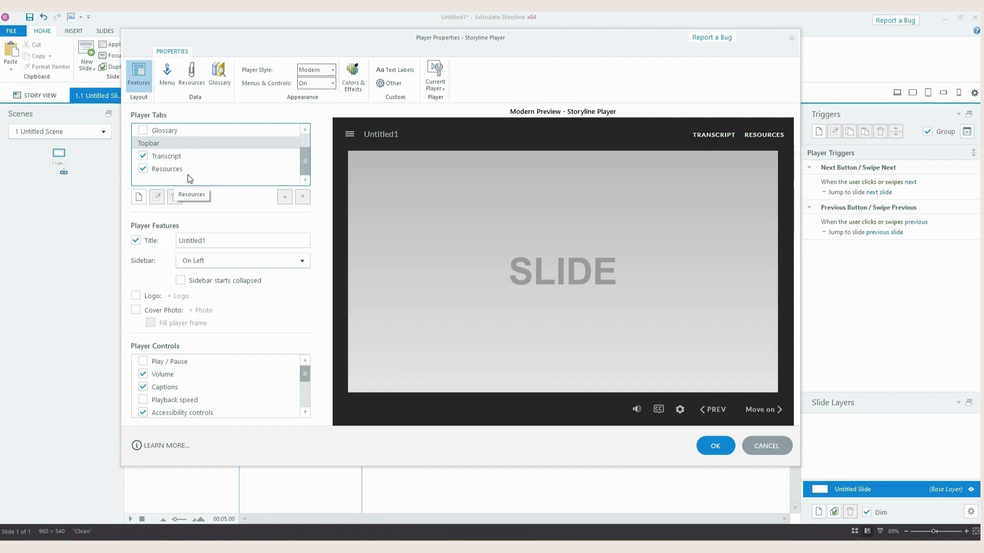
click(207, 160)
click(221, 168)
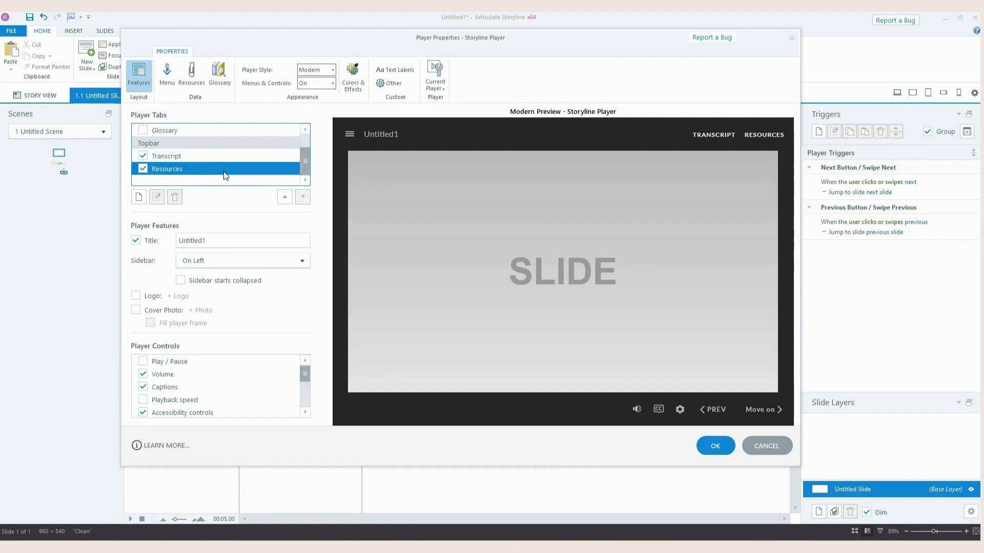
click(223, 162)
scroll(224, 168, up, 2)
Uncheck Menu, move it down into the Topbar group, and re-enable it beside Transcript
click(164, 143)
click(143, 143)
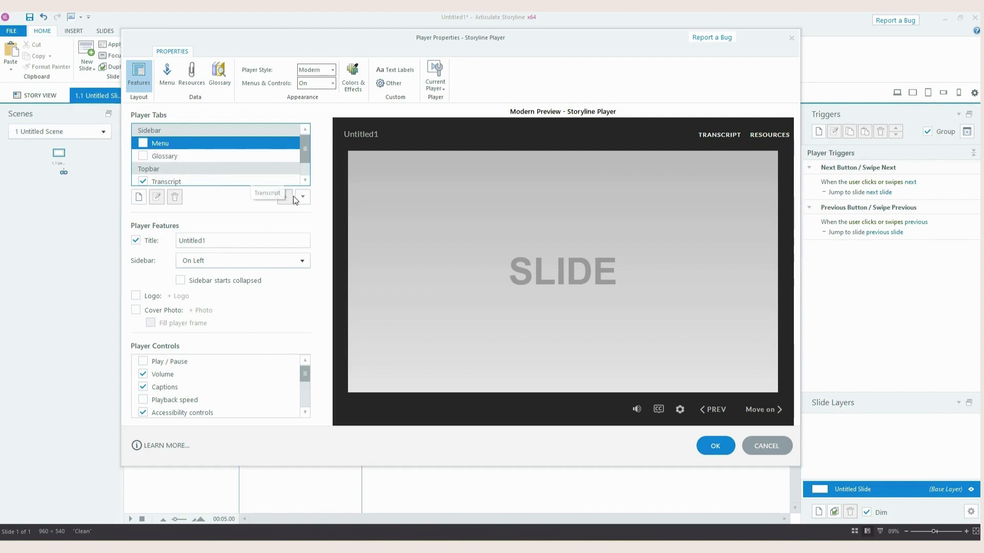
click(307, 198)
click(307, 198)
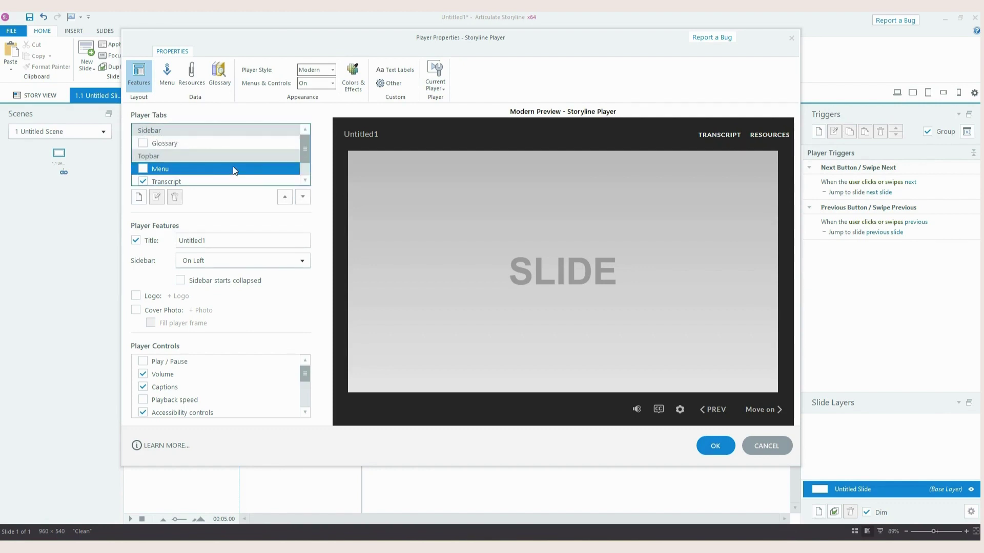
click(147, 168)
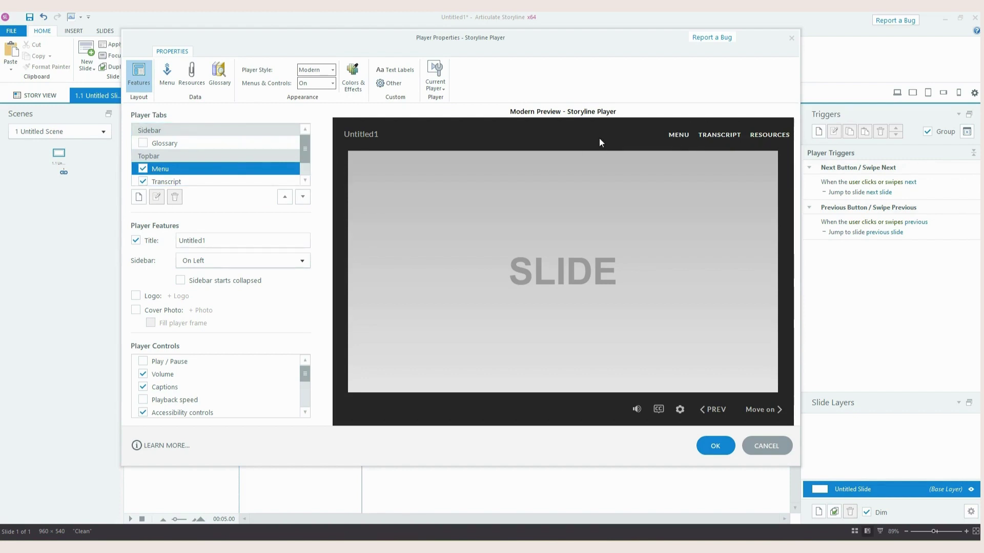
click(685, 136)
click(677, 136)
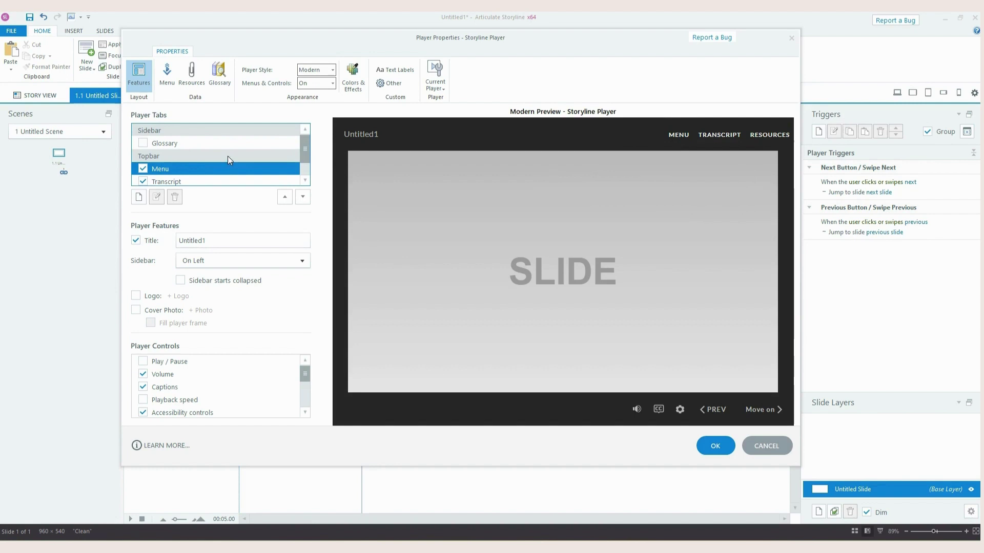
scroll(228, 156, down, 1)
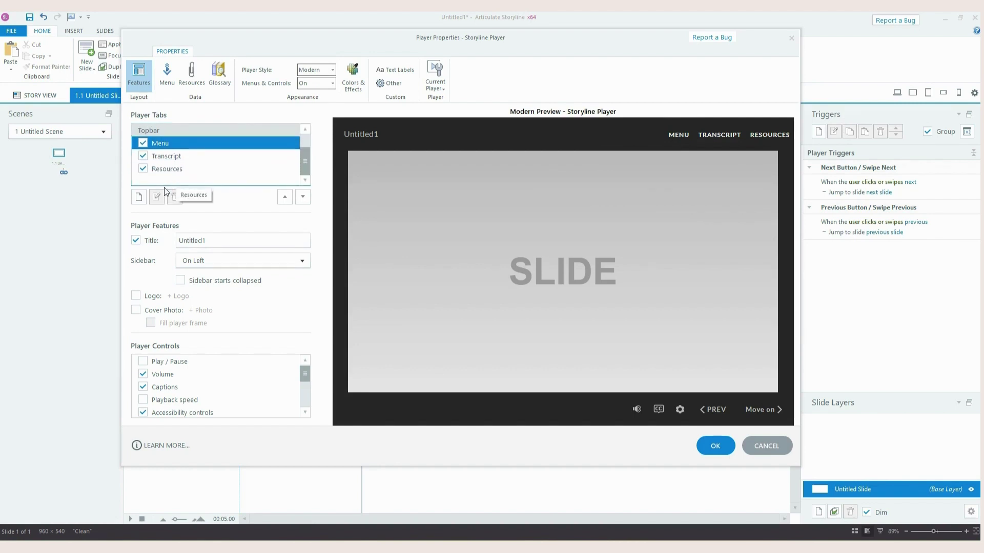
click(139, 197)
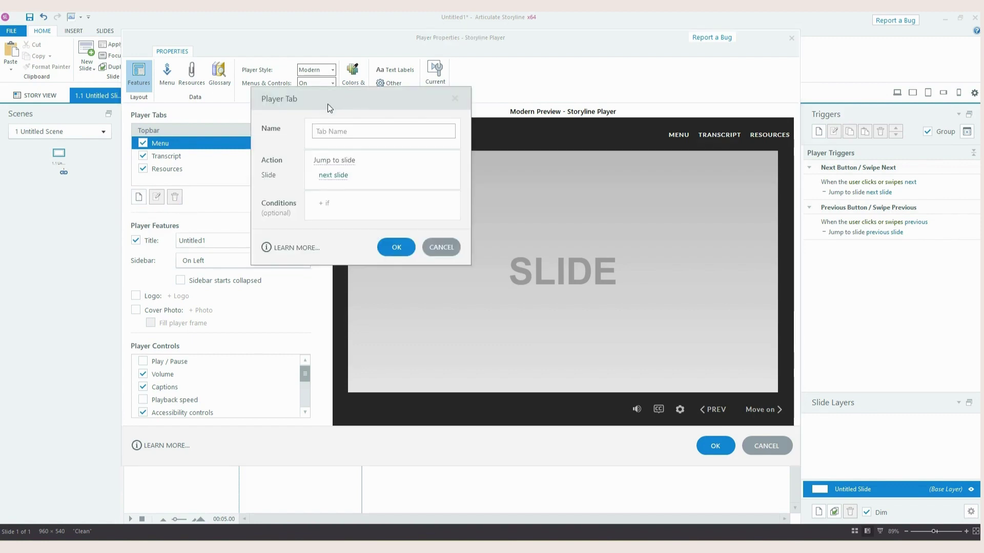
Create a player tab named 'Navigation help' with the Lightbox action and confirm it
click(283, 177)
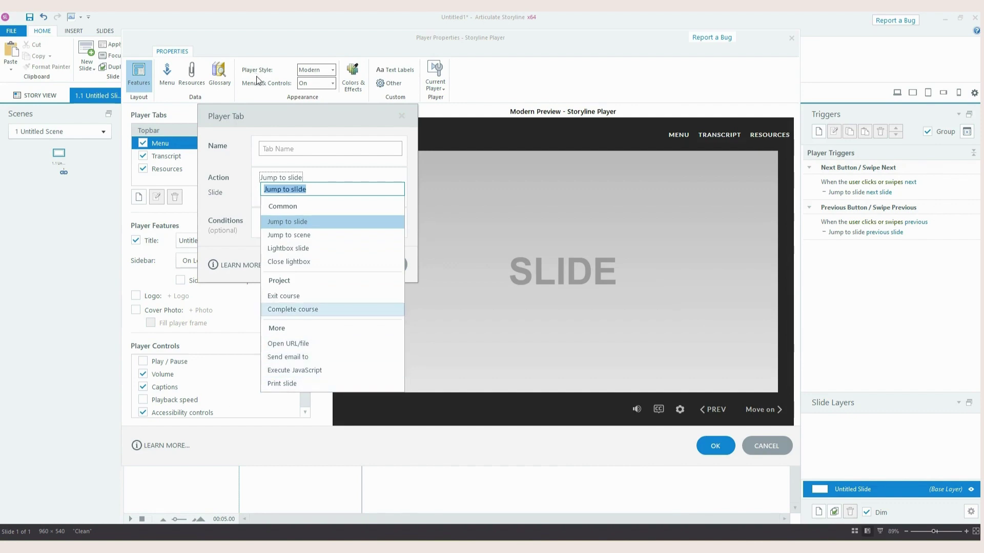
click(230, 154)
click(323, 150)
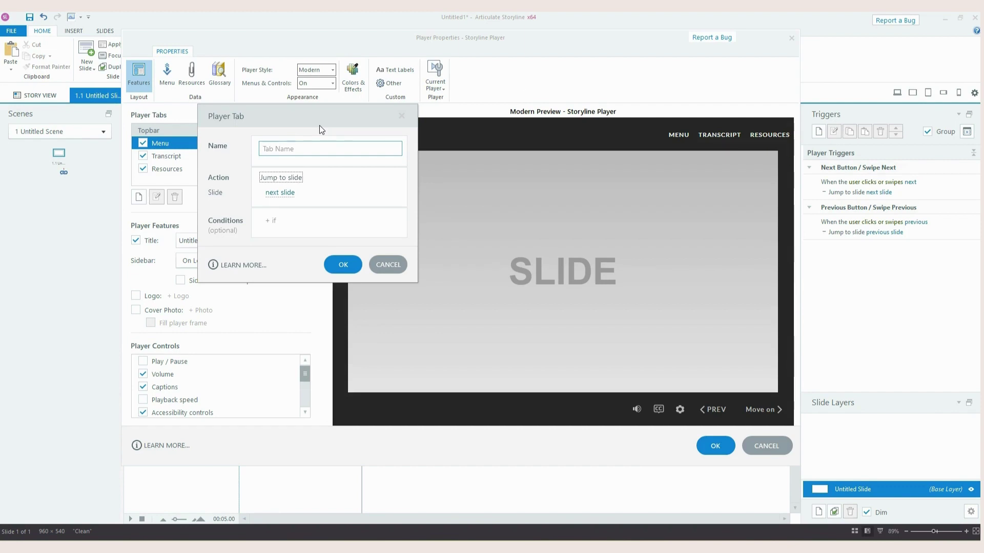
text(Navigation help)
click(277, 177)
click(288, 248)
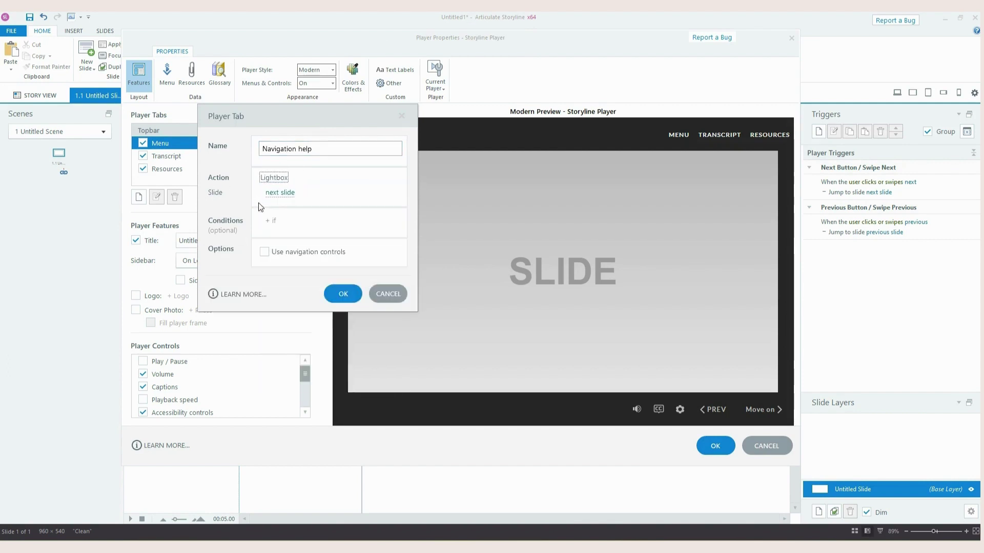
click(341, 294)
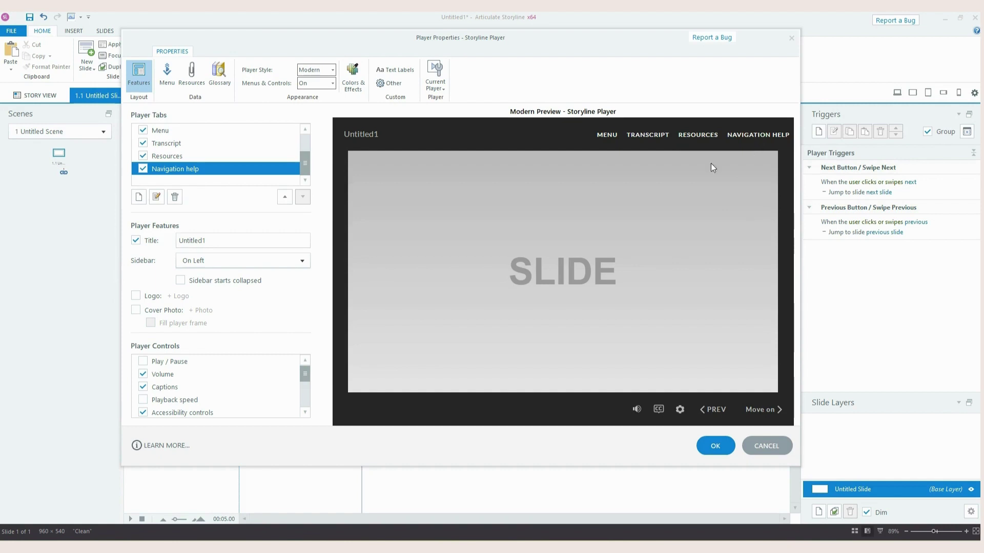
click(138, 197)
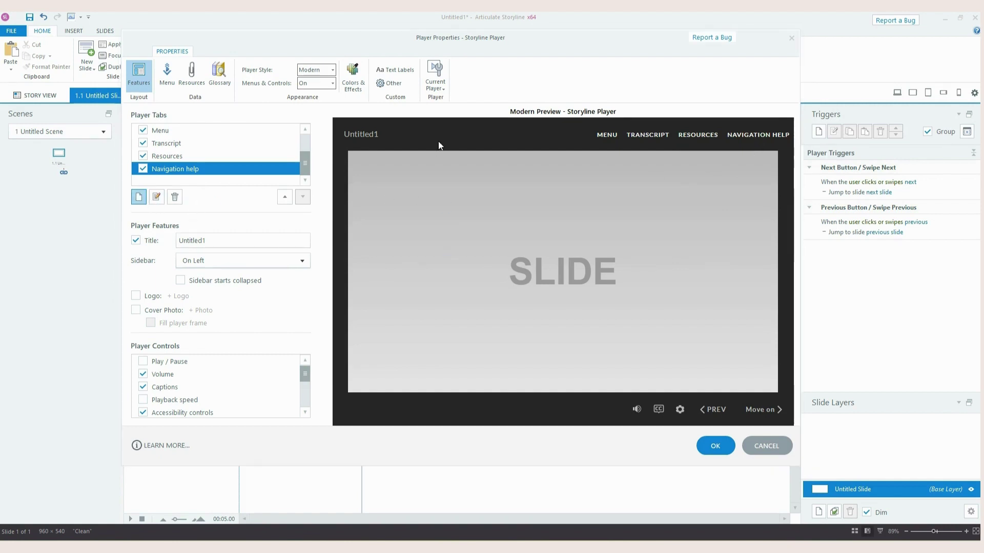
click(308, 149)
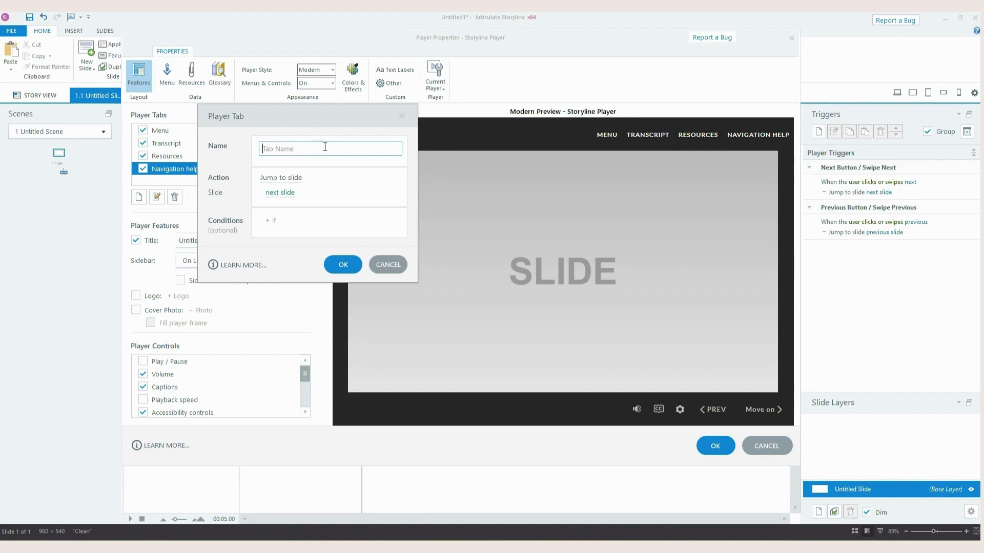
key(Caps_Lock)
text(C)
key(Caps_Lock)
text(e)
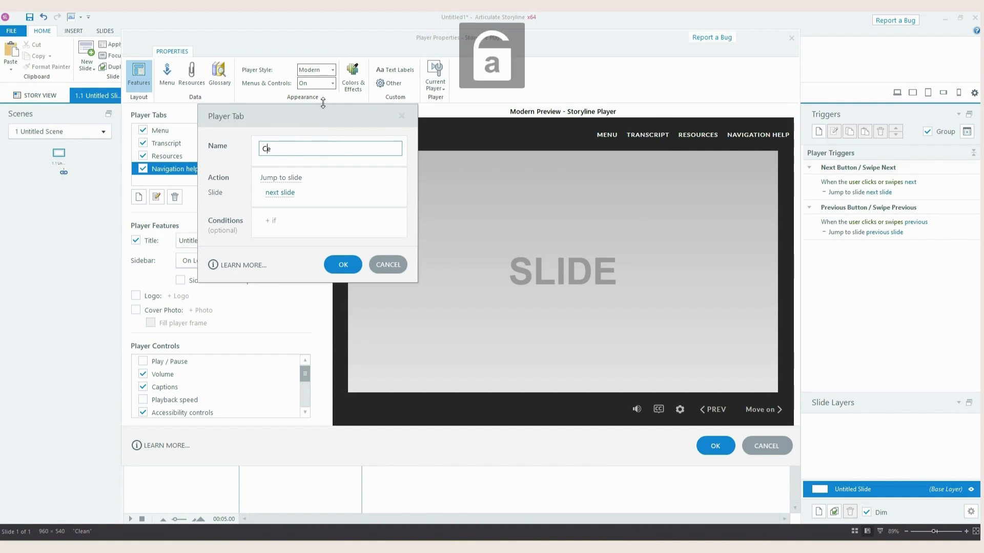
text(rtifca)
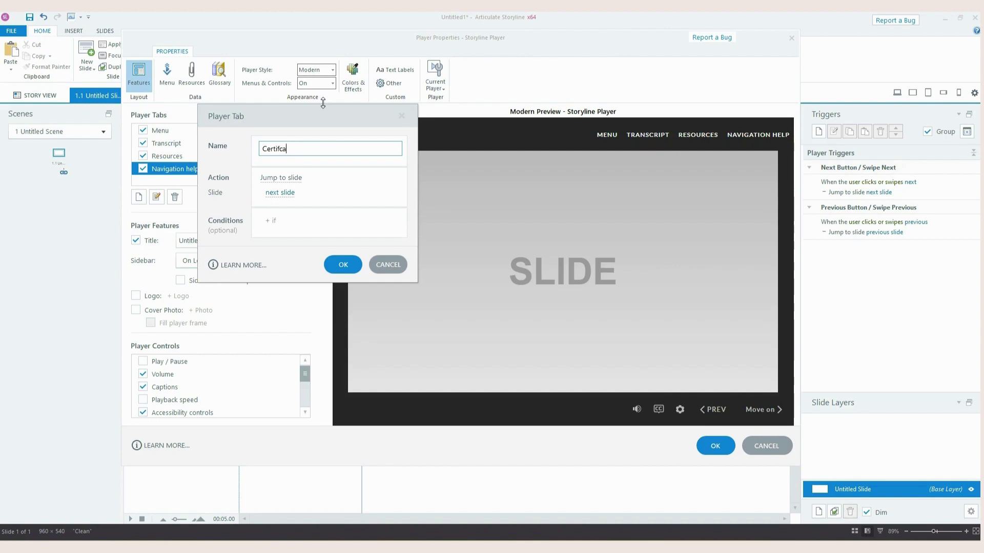
key(BackSpace)
key(BackSpace)
text(icate)
click(310, 219)
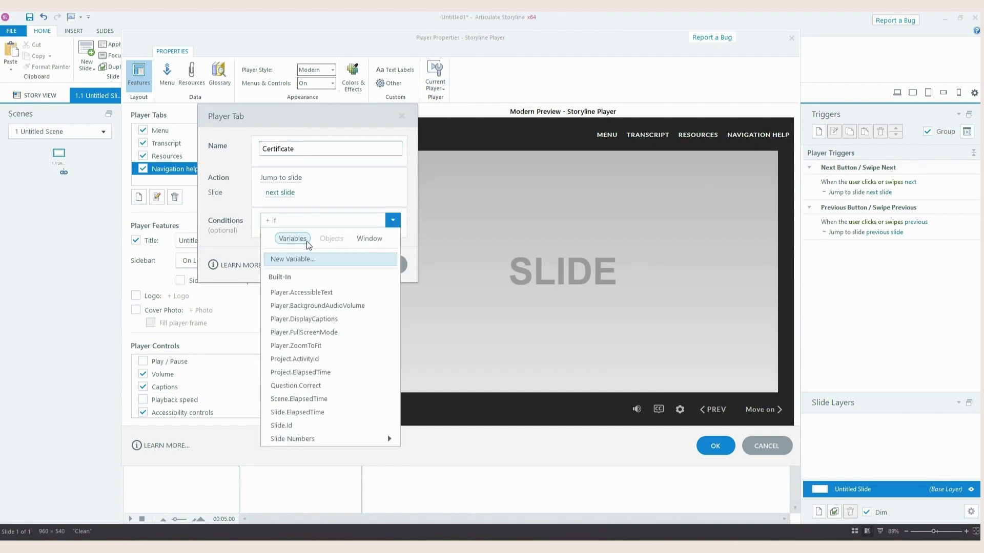
click(250, 205)
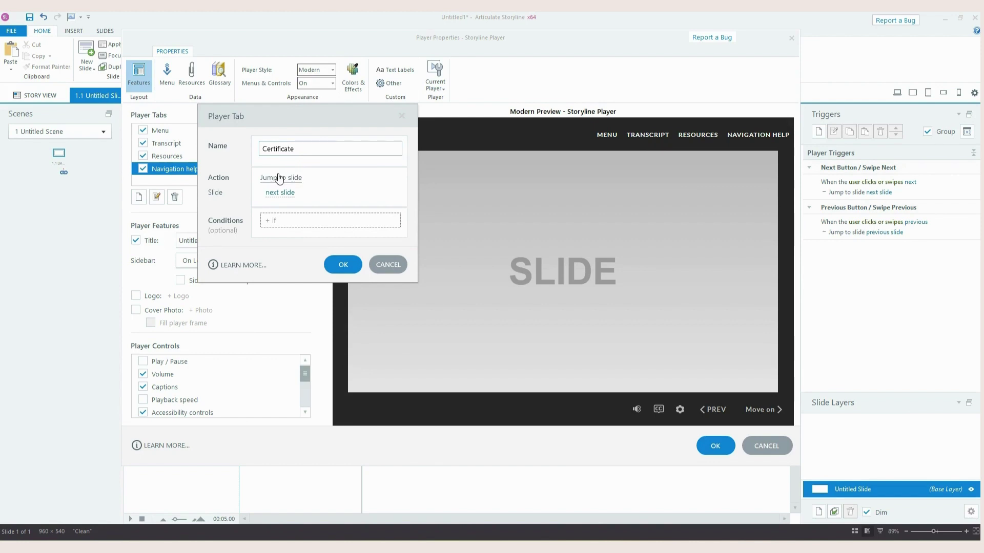
click(385, 268)
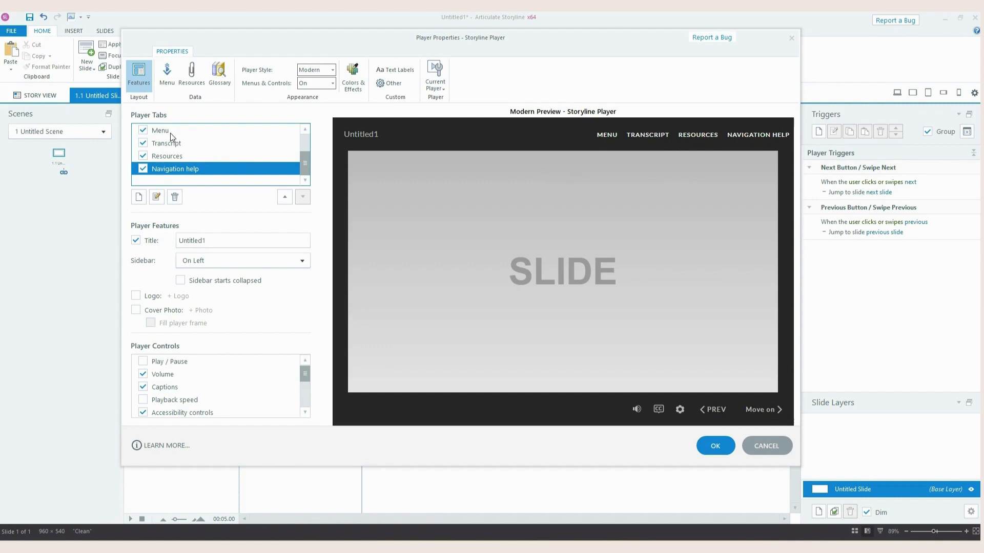
In the Player Tabs list, select Menu, then Glossary, then the Navigation help entry
scroll(176, 174, up, 2)
click(180, 170)
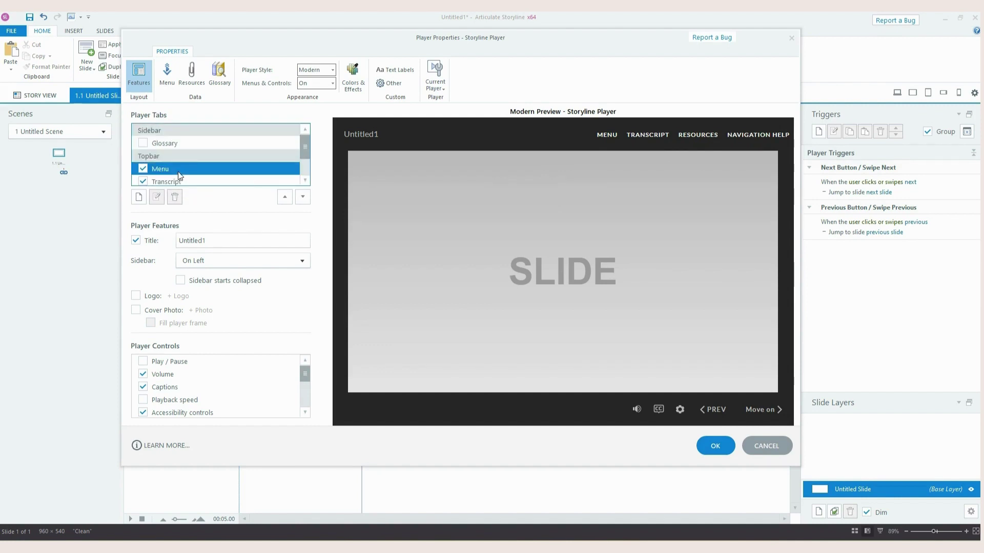
click(170, 142)
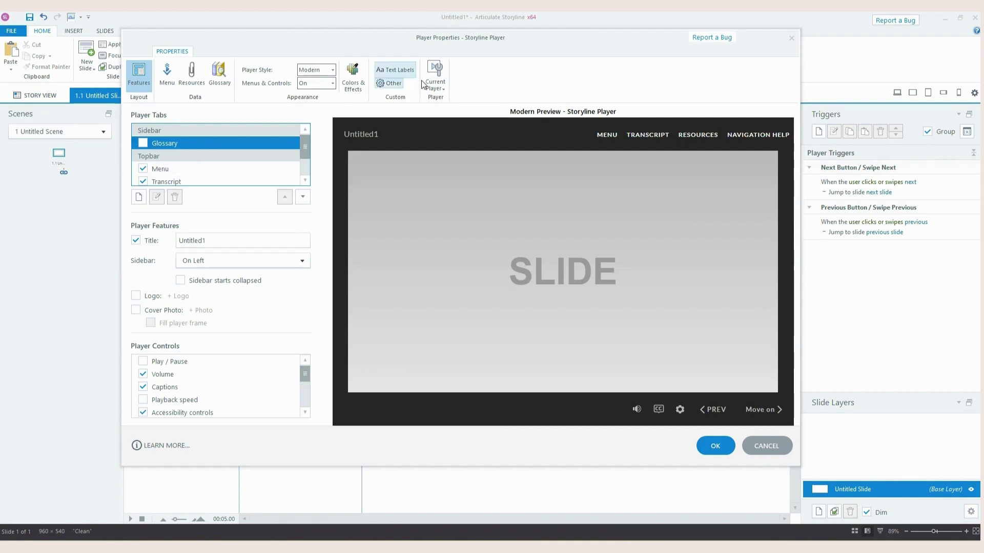
scroll(226, 154, down, 3)
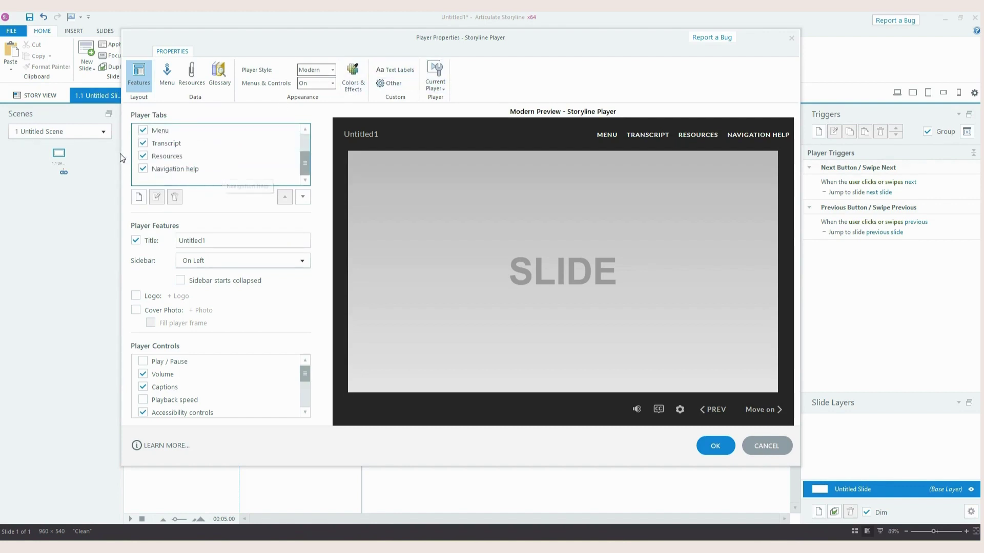
click(183, 170)
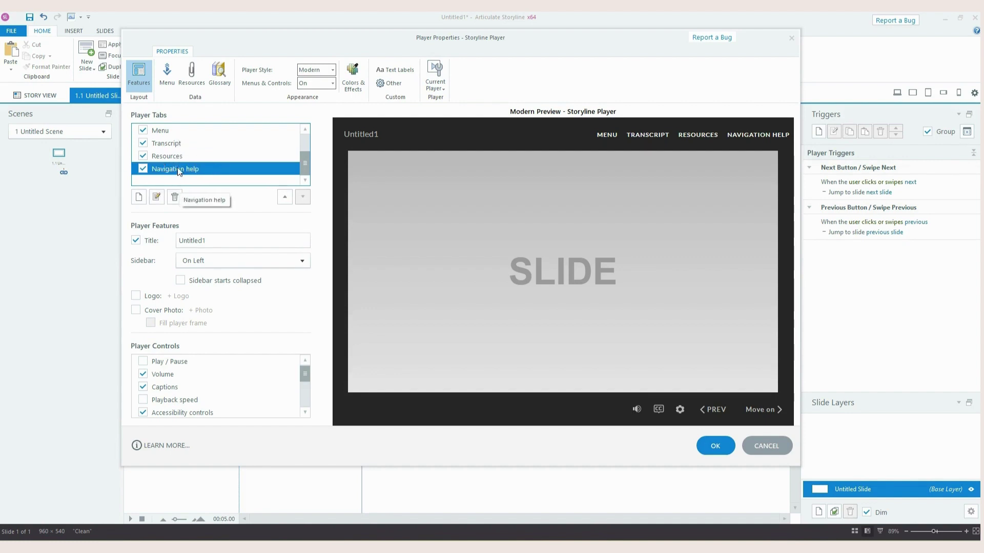
Open the Navigation help tab's settings and cancel without changes
click(156, 197)
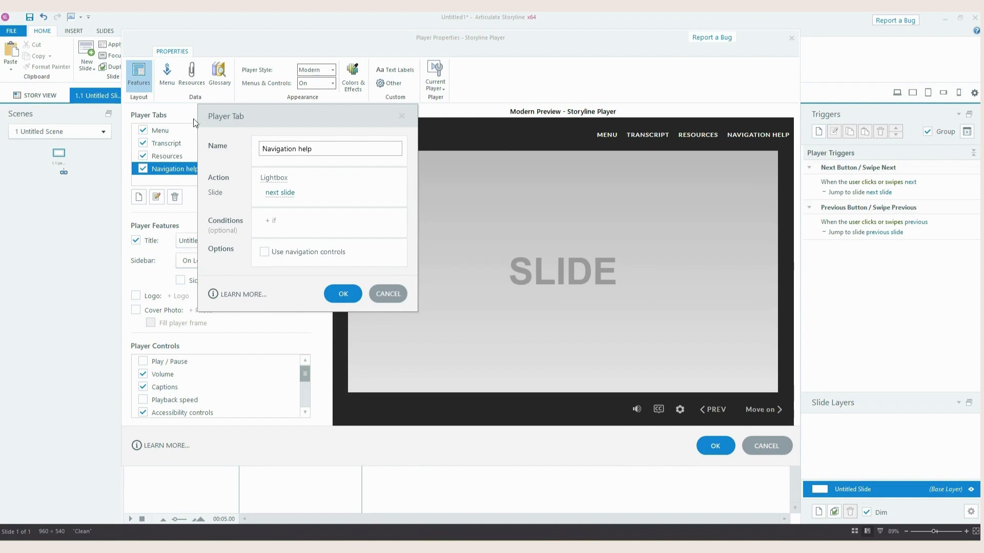
click(388, 297)
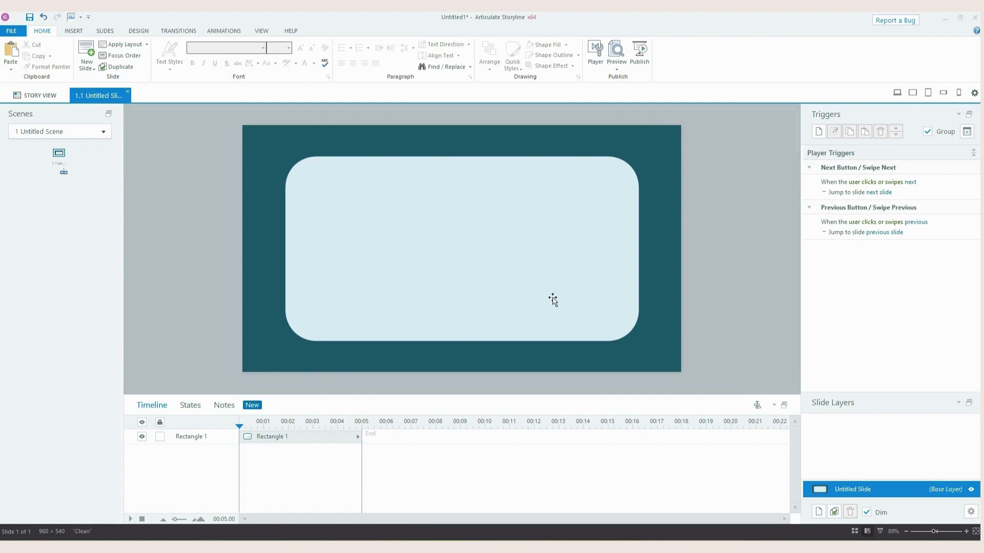
Deselect the rounded rectangle and preview the current slide
click(330, 240)
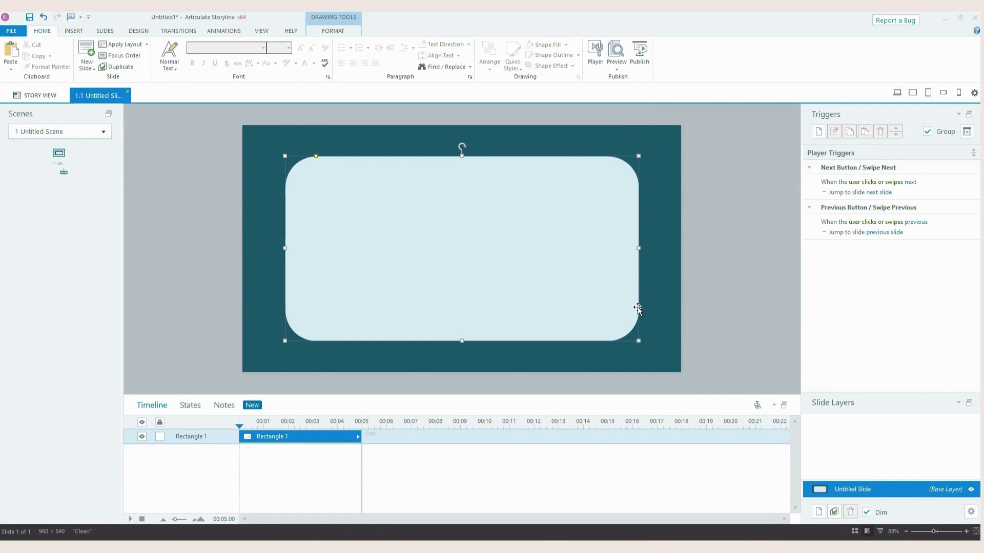
click(692, 256)
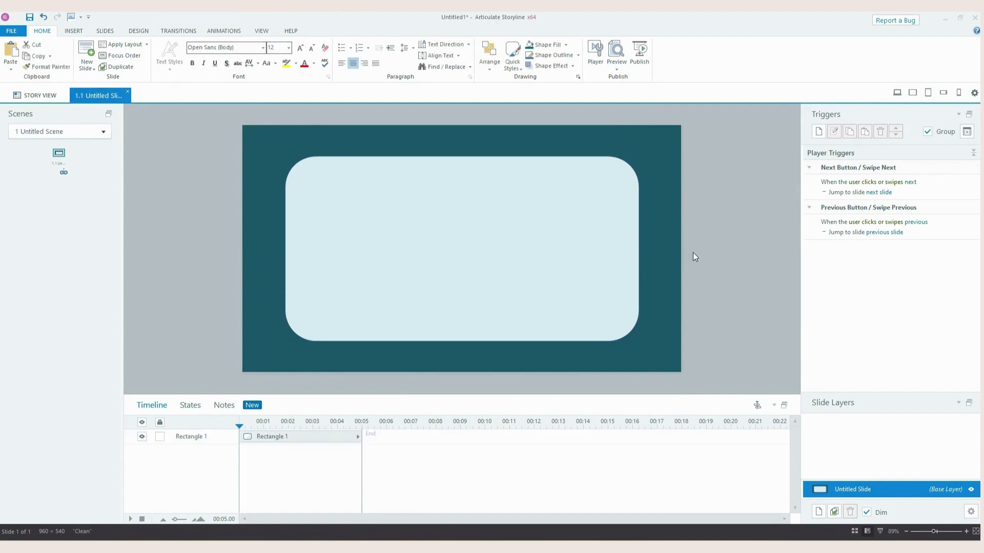
click(621, 66)
click(646, 80)
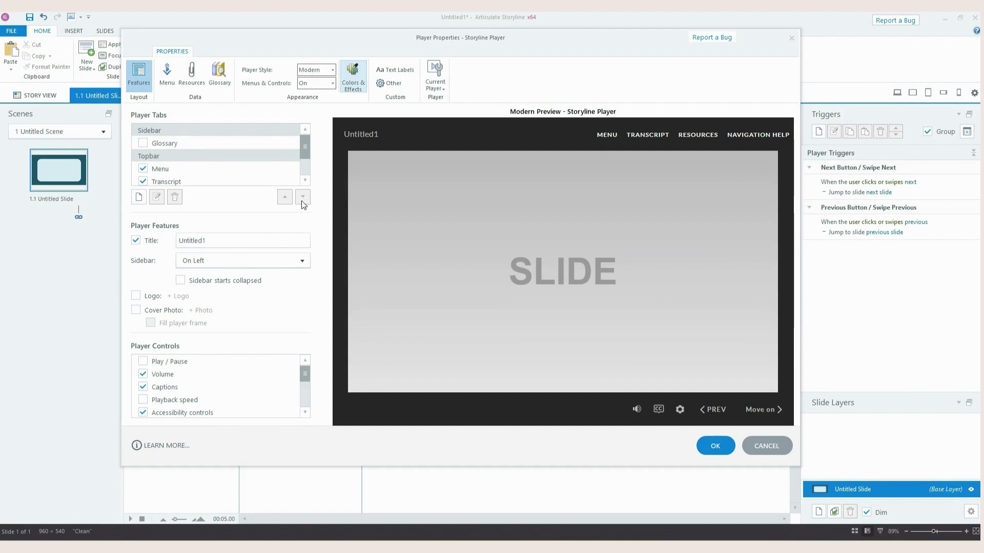
Switch the player to Custom colours with a teal #215968 background and apply with OK
click(357, 75)
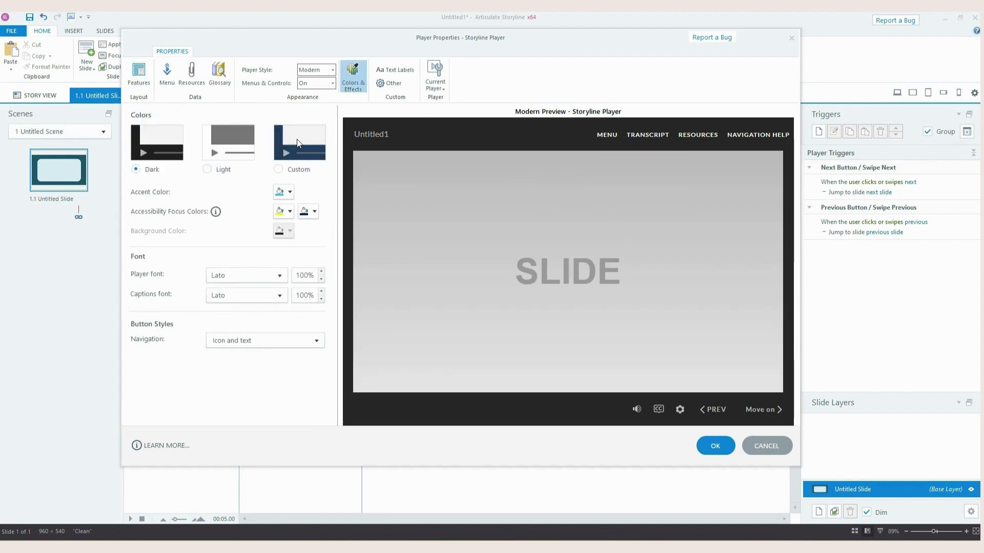
click(278, 169)
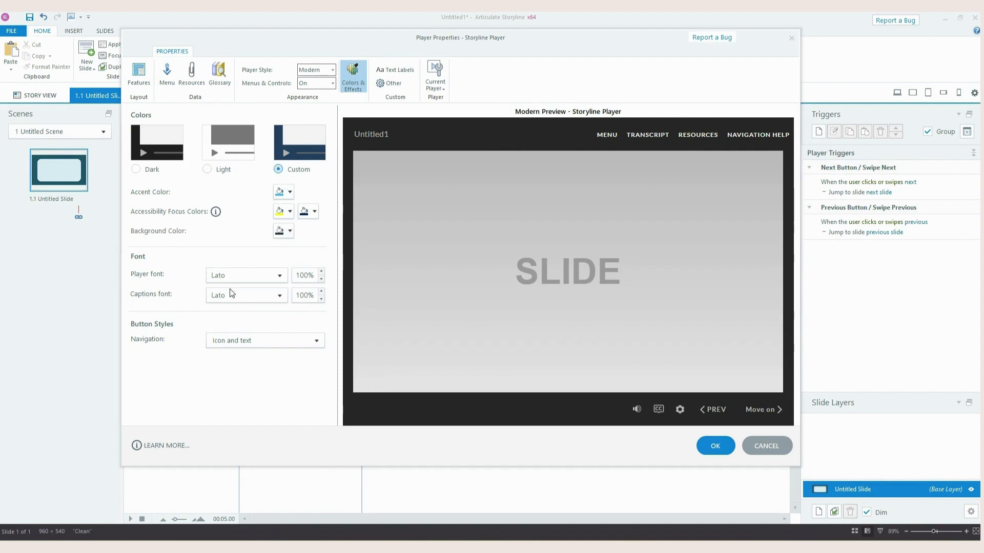
click(281, 231)
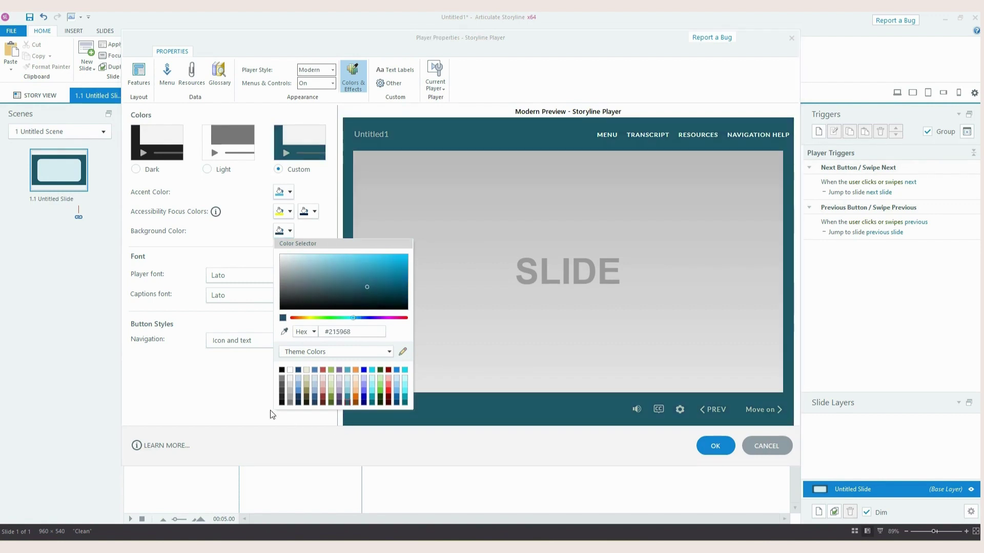
click(250, 388)
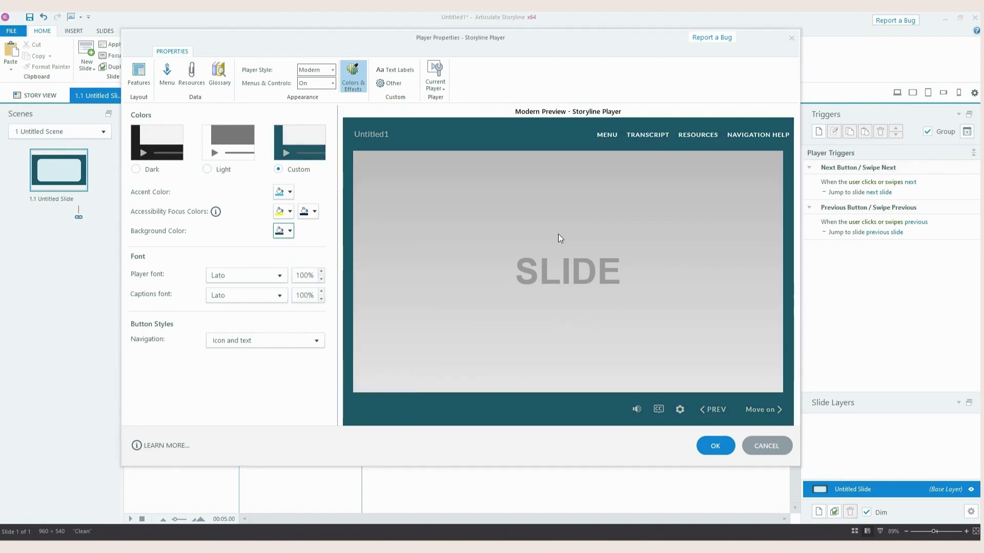
click(712, 444)
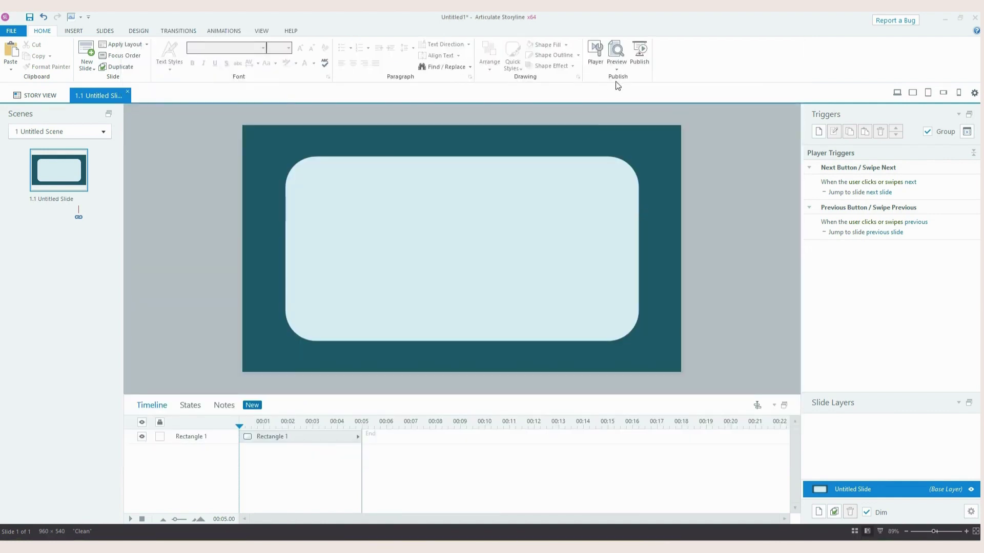
Reopen Player Properties on the Features page to view the teal-framed Modern Preview
click(616, 71)
click(589, 104)
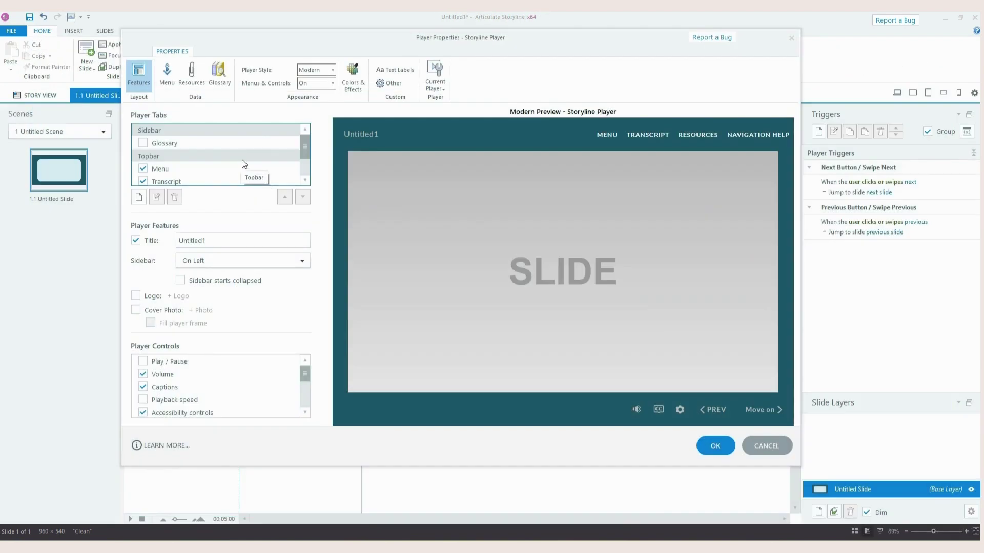
Set the Menus & Controls dropdown to Off so the preview shows only the bare slide
scroll(244, 164, down, 2)
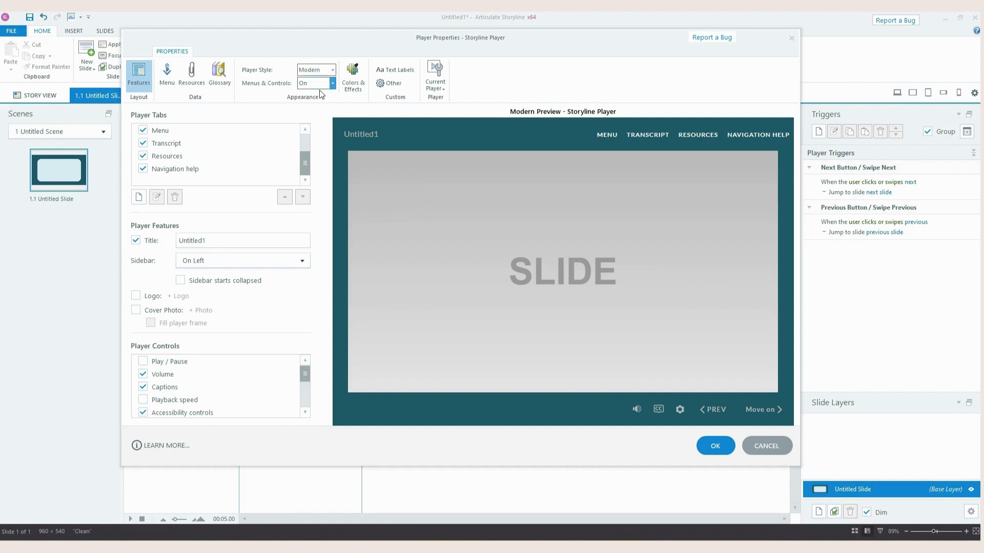
click(332, 83)
click(320, 112)
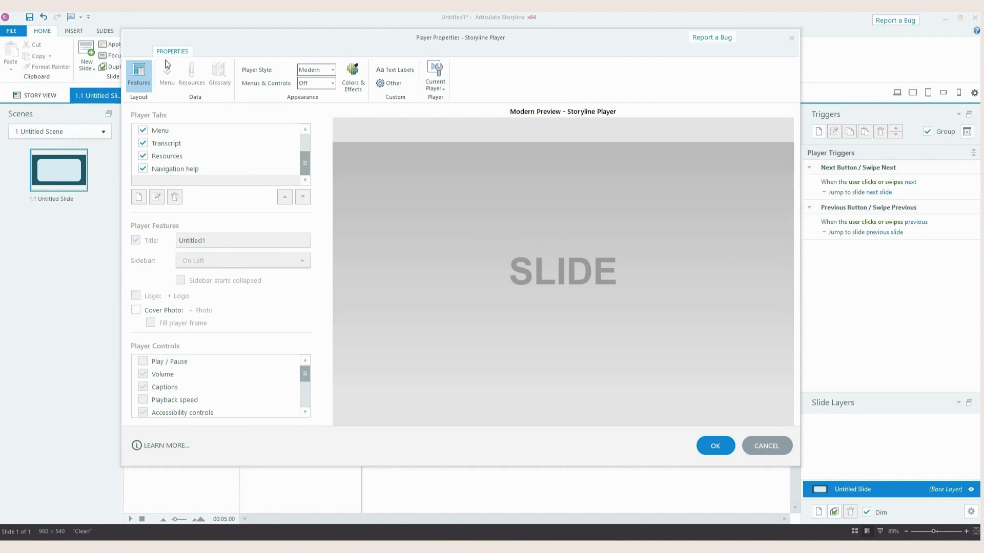
click(332, 83)
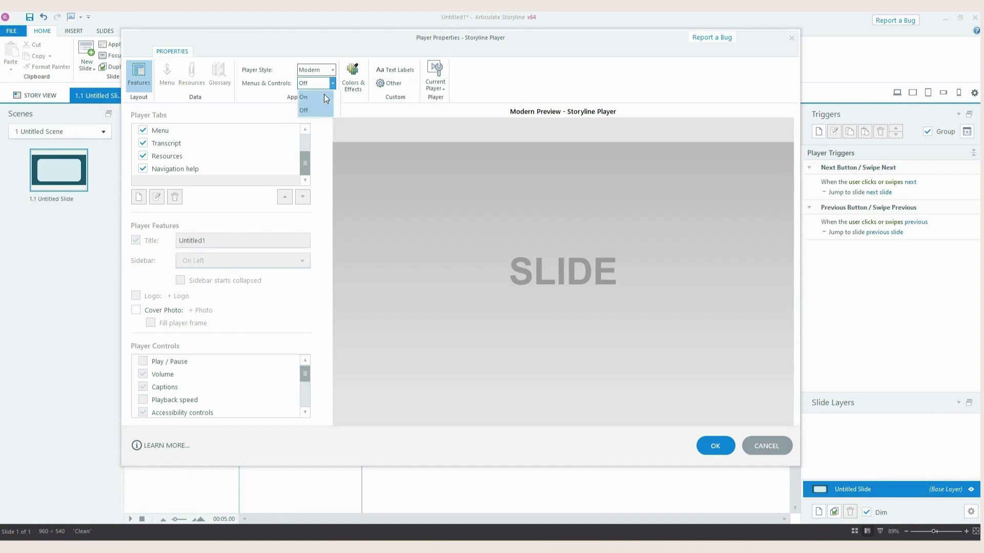
Turn Menus & Controls back On and uncheck the Title and the Menu, Resources, Transcript and Navigation help tabs
click(323, 97)
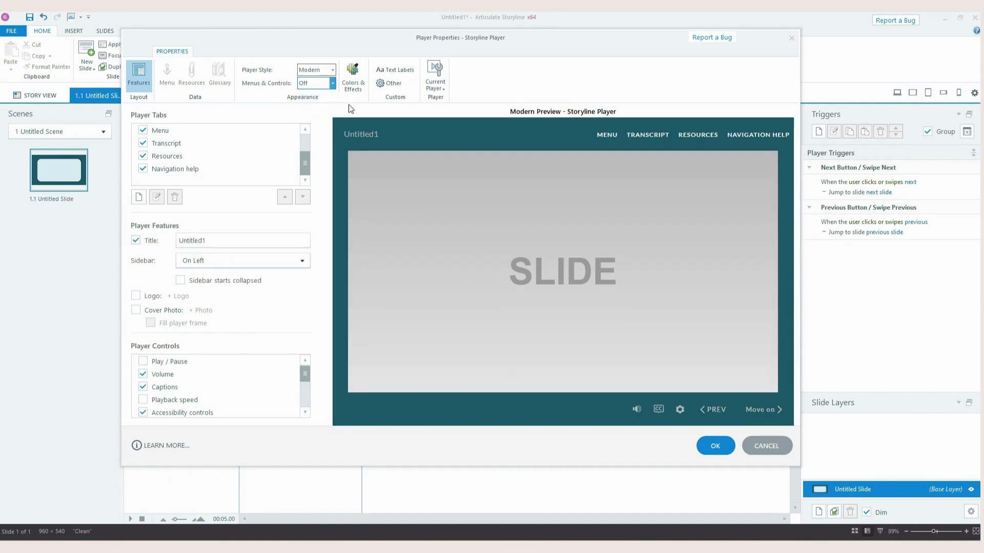
click(143, 169)
click(144, 153)
click(143, 143)
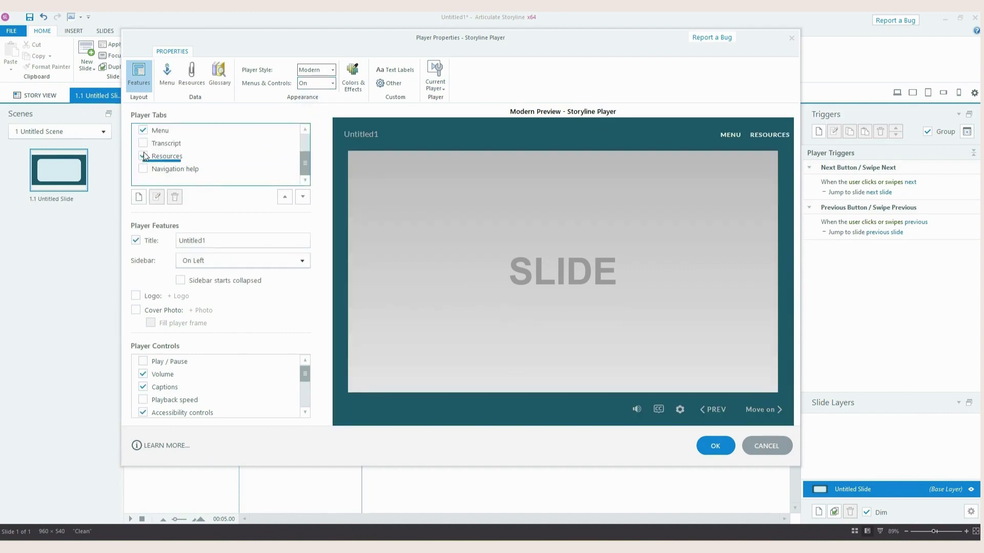
click(143, 156)
drag(305, 163, 304, 137)
click(150, 168)
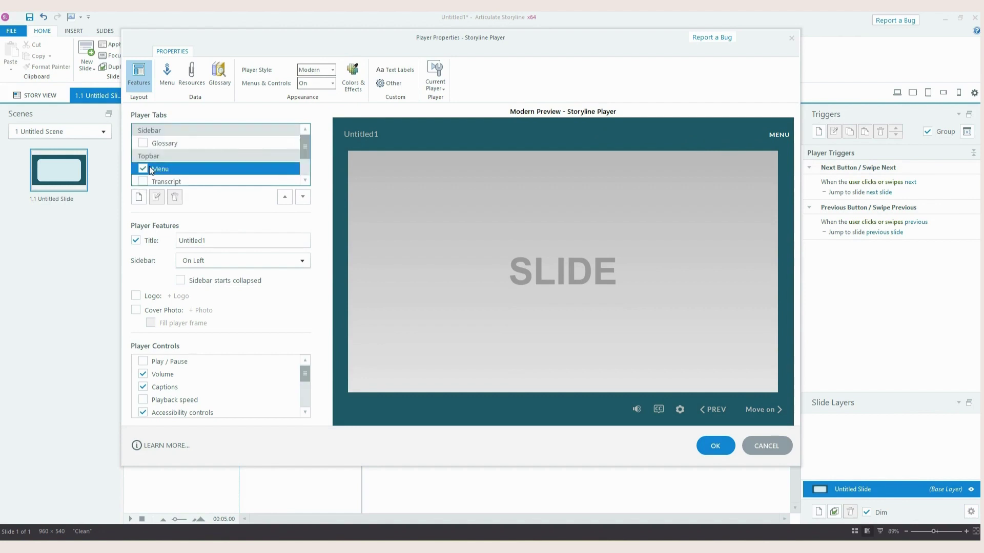
click(136, 240)
click(144, 168)
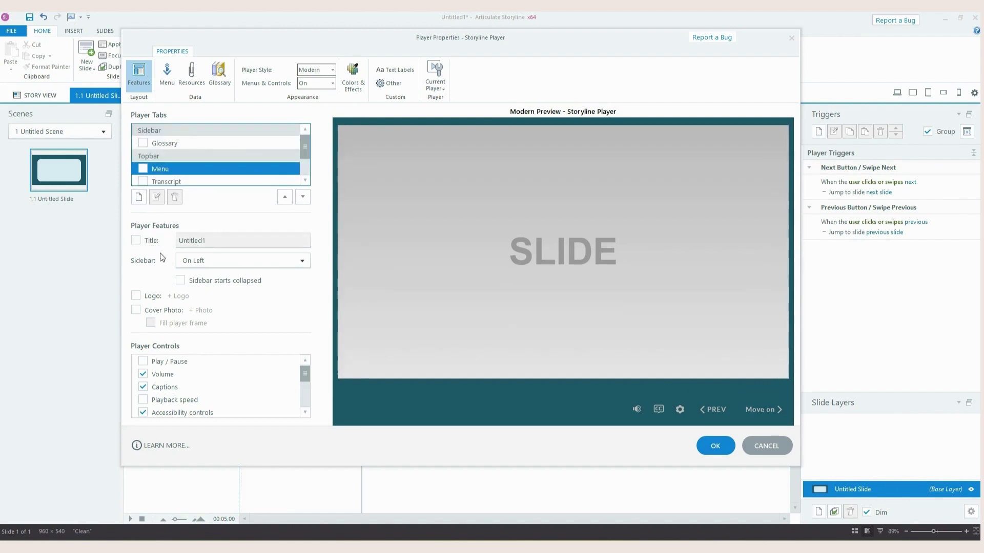
Uncheck the Volume, Captions and Accessibility controls so only PREV and Move on remain
click(143, 375)
click(143, 387)
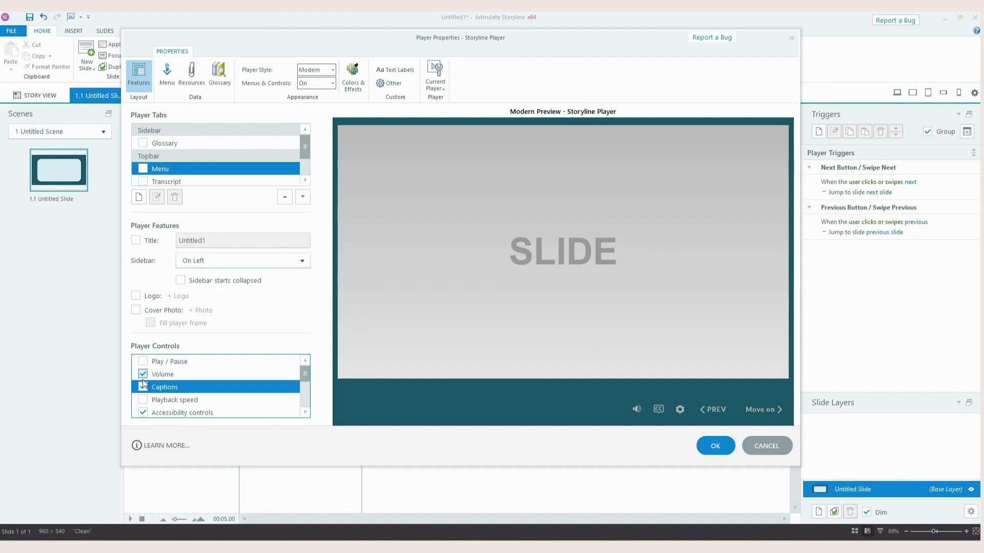
click(143, 374)
click(144, 389)
click(144, 388)
click(142, 412)
scroll(215, 389, down, 3)
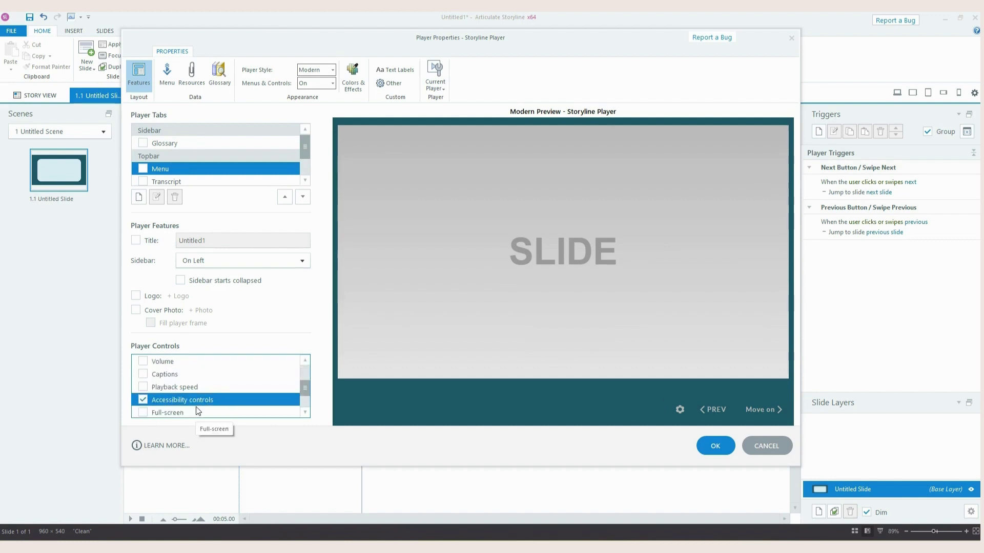
scroll(205, 394, up, 1)
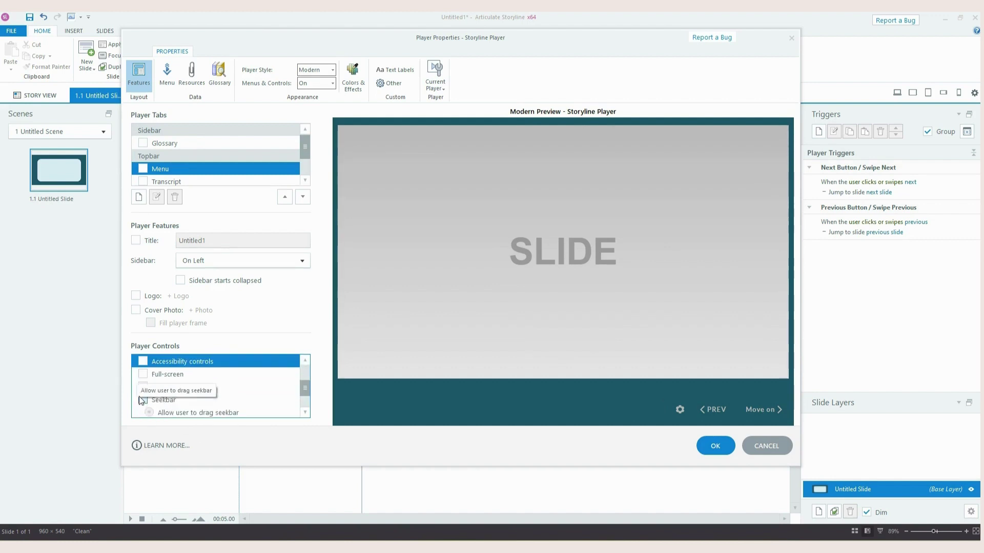
click(143, 361)
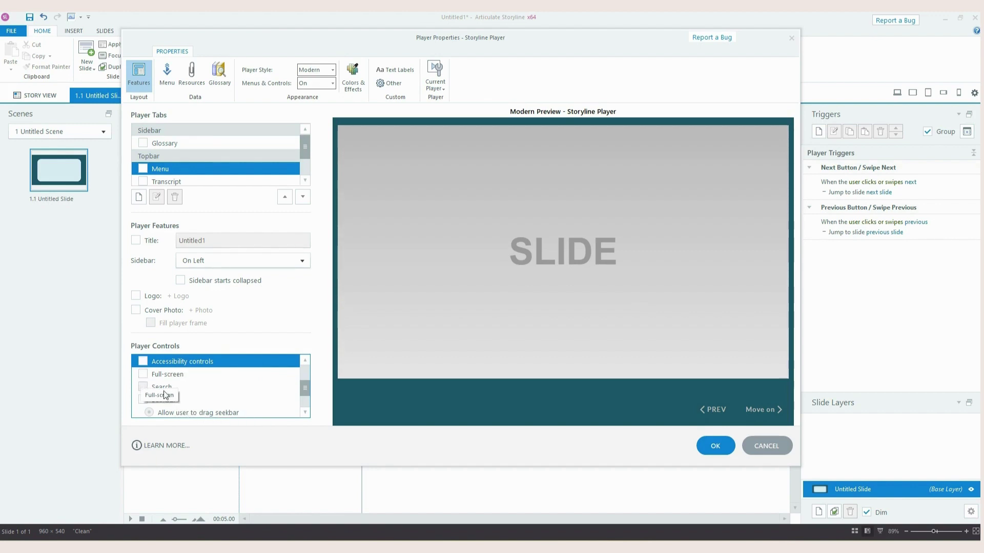
scroll(216, 406, up, 1)
scroll(136, 168, down, 1)
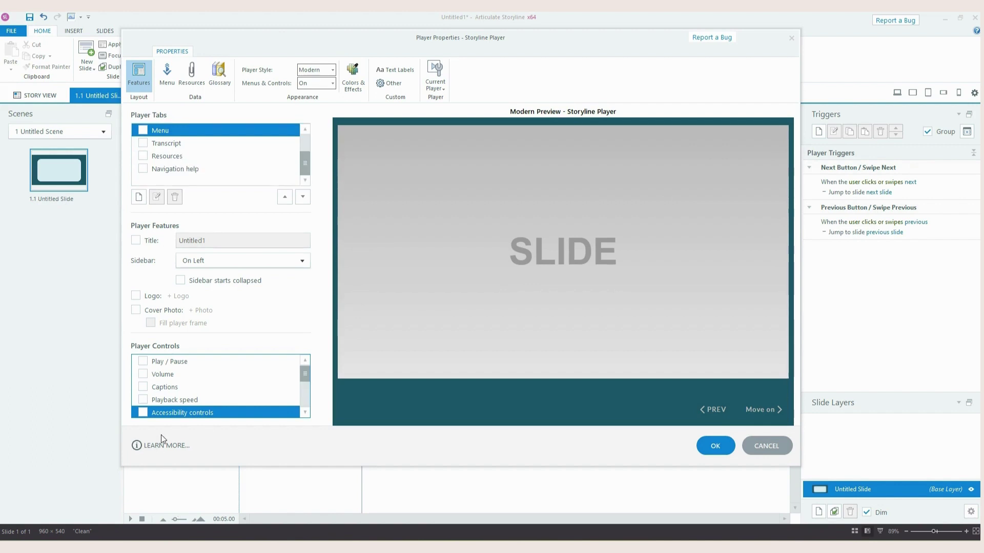
Apply the player changes and turn off slide 1.1's Prev and Next buttons and swipe-next
click(714, 444)
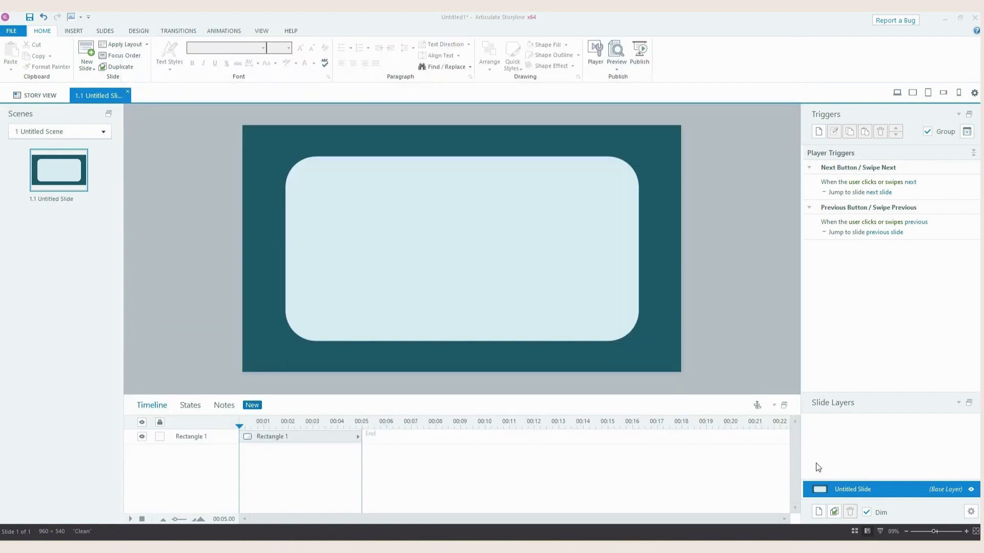
click(971, 514)
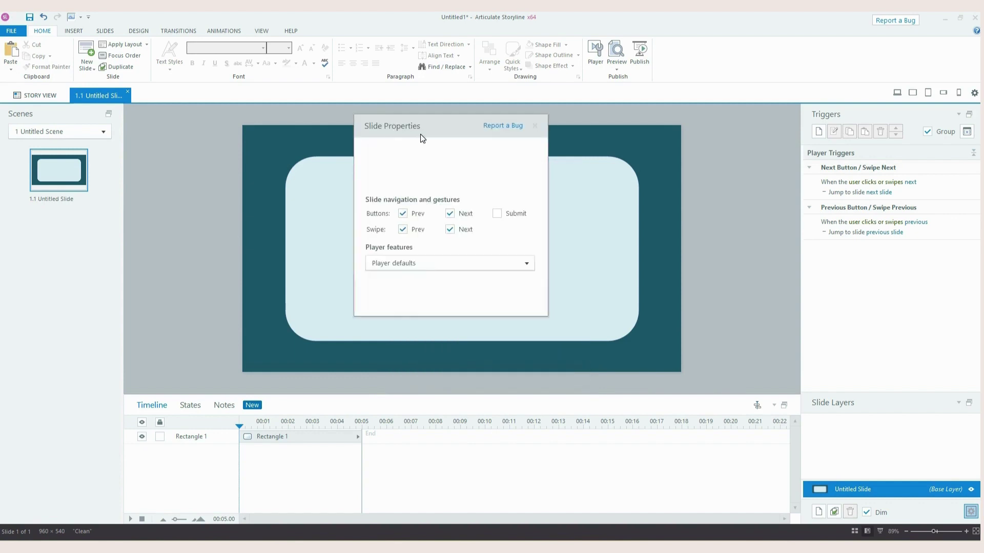
click(435, 219)
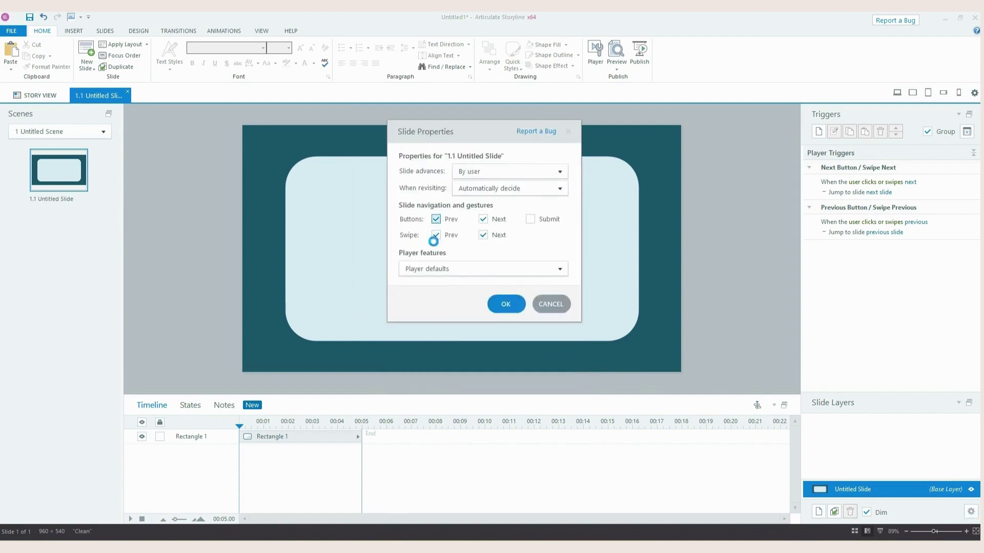
click(482, 235)
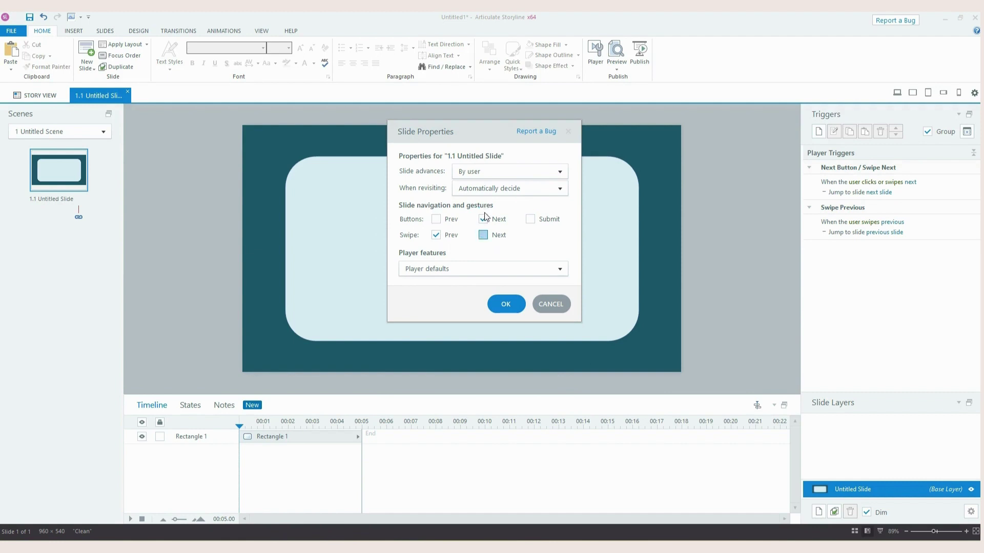
click(483, 220)
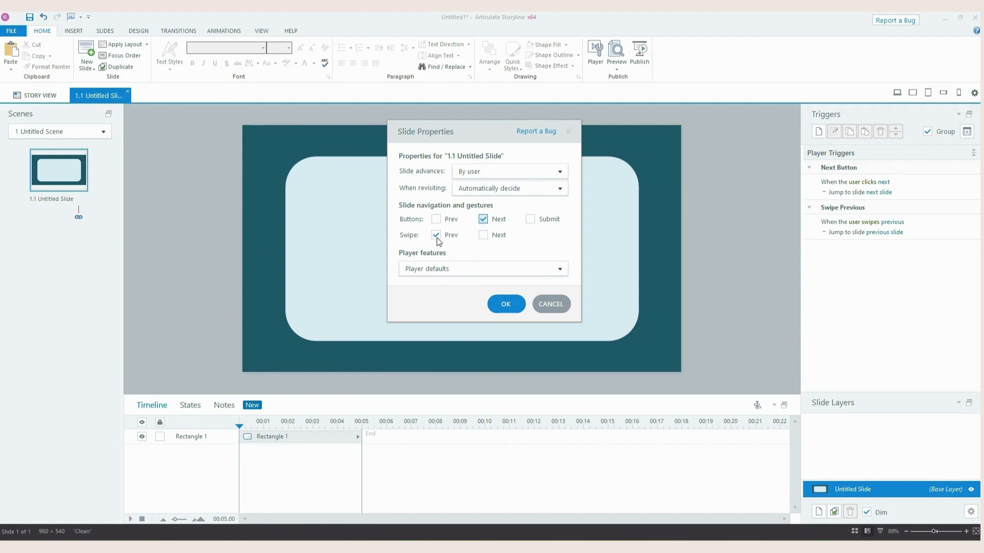
Set the slide's Player features to Custom and turn off swiping to the previous slide
click(431, 271)
click(432, 293)
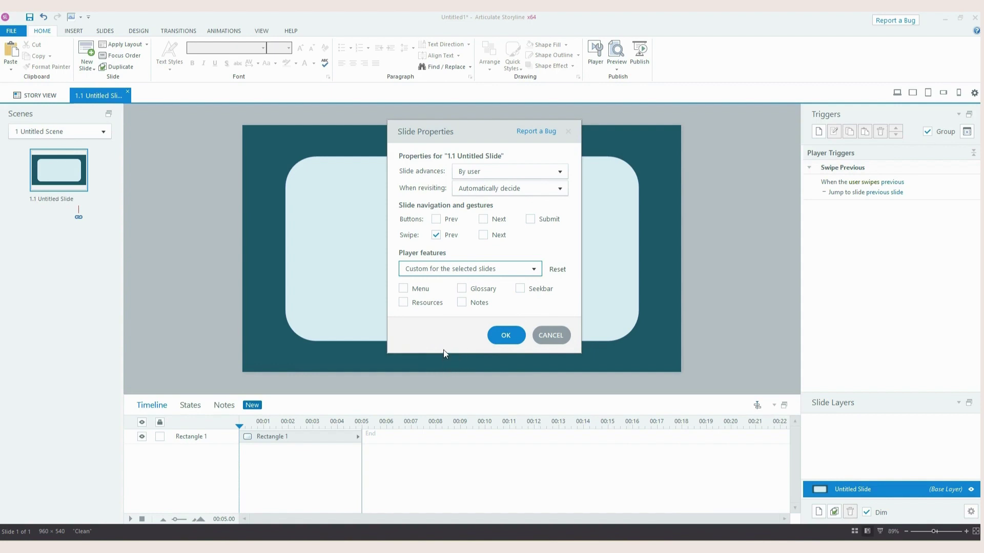
click(436, 235)
Confirm the slide settings and preview This Slide to see the bare teal slide
click(509, 332)
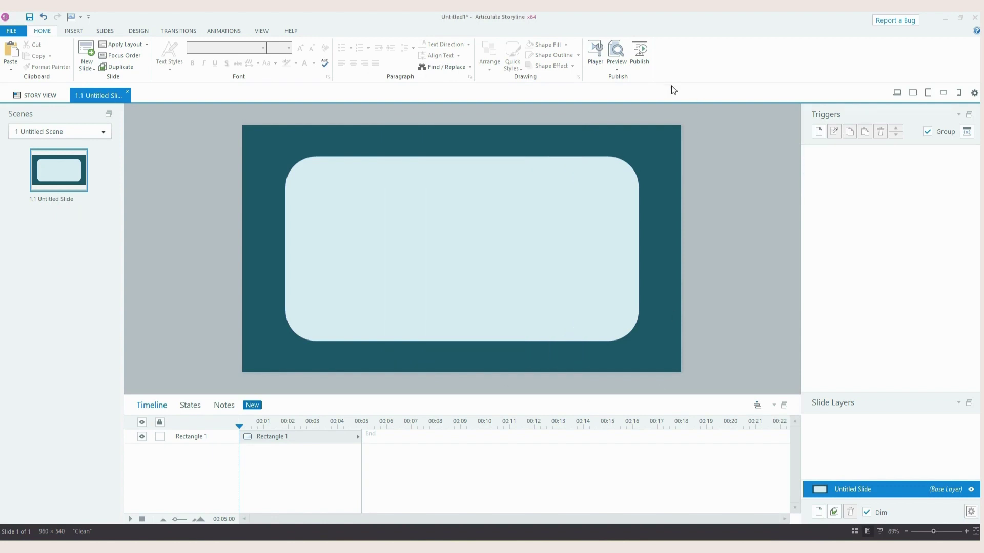
click(617, 69)
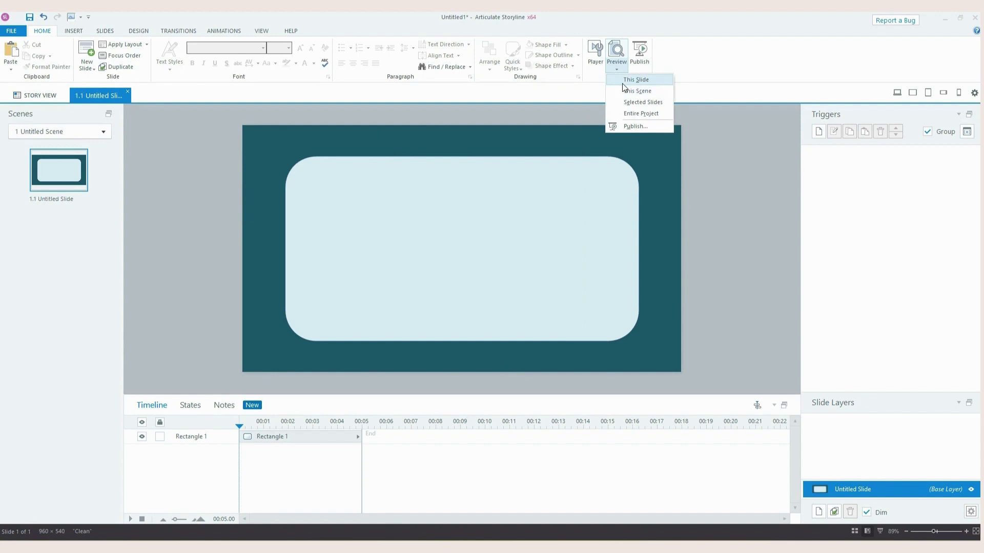
click(615, 106)
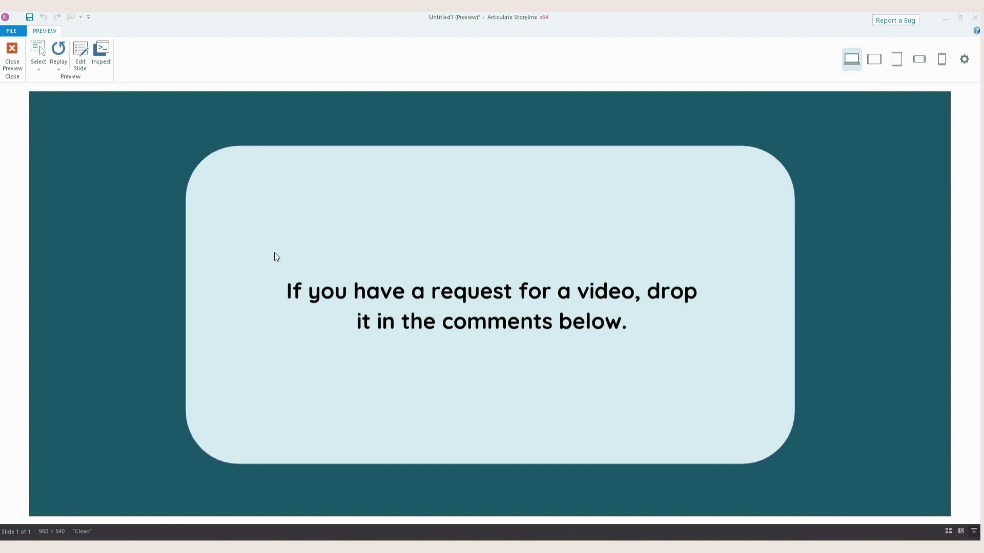
click(13, 56)
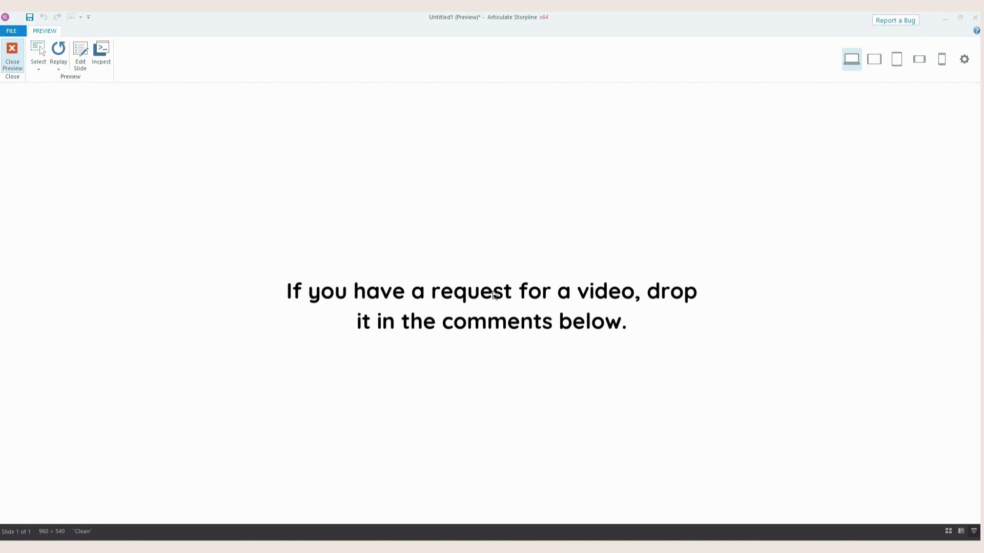